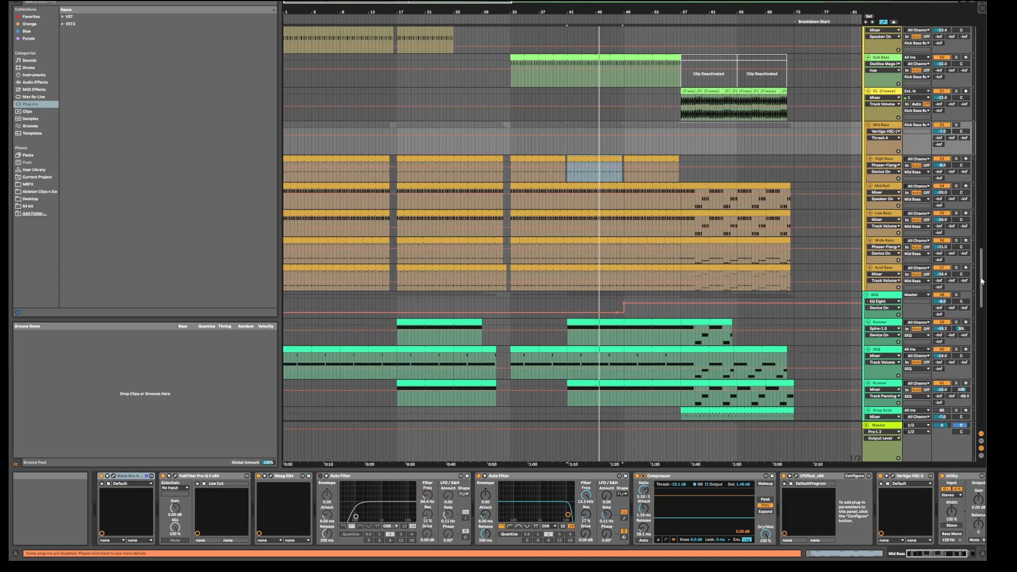
Switch Mono on and back off in the master track's Utility from the Session mixer, and return to the arrangement
scroll(981, 281, down, 3)
scroll(982, 281, up, 4)
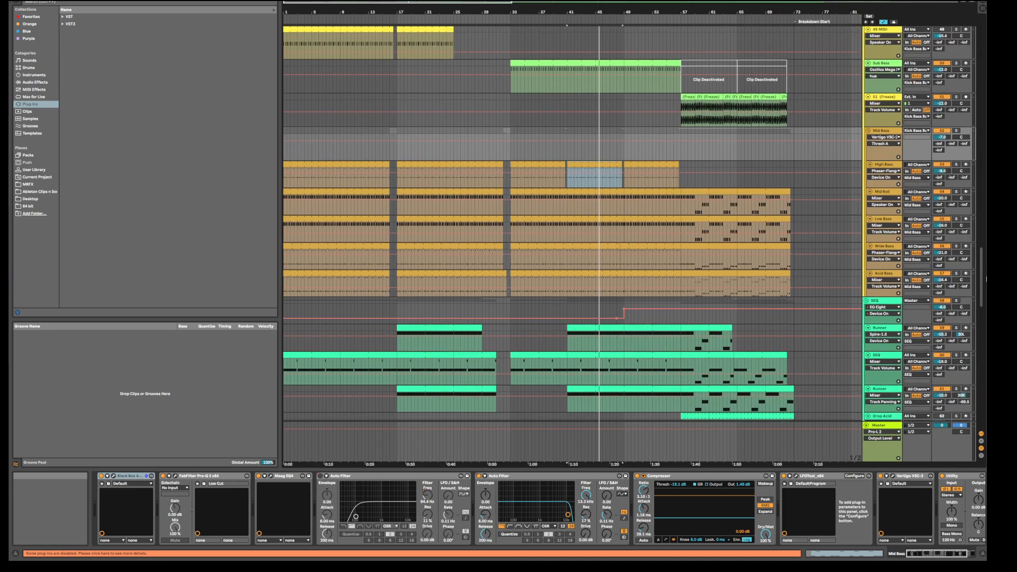
key(Tab)
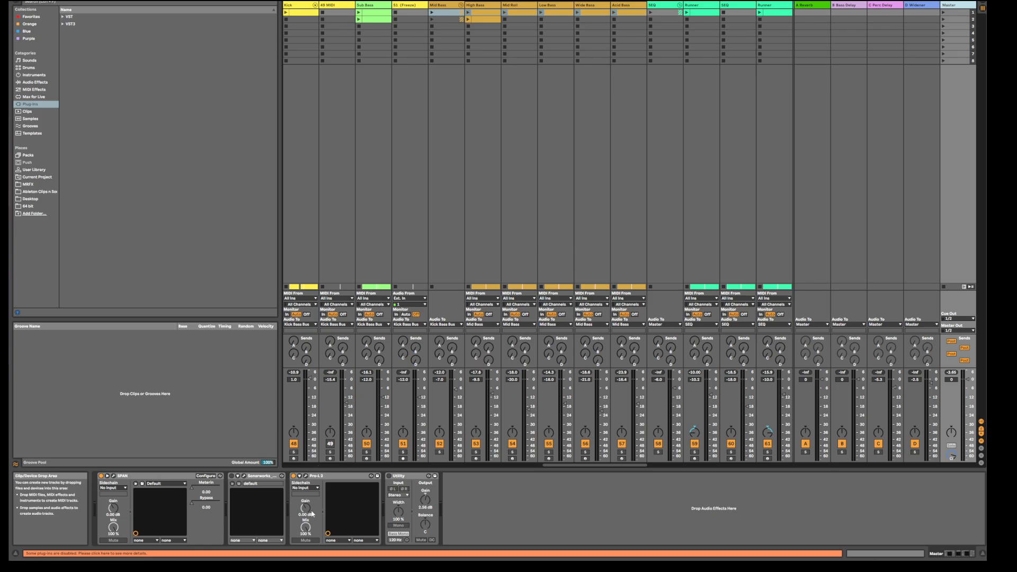
click(390, 476)
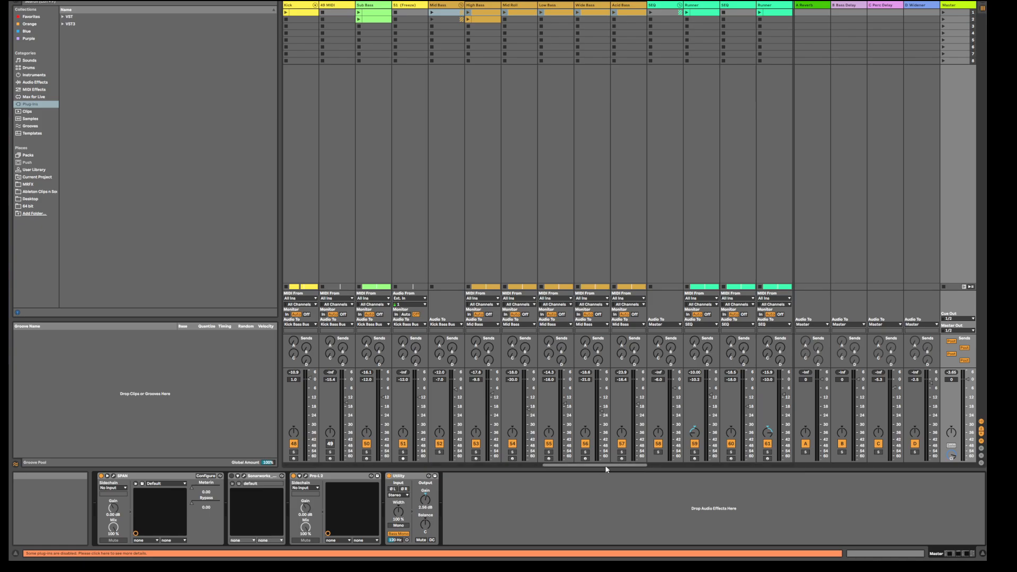
click(403, 526)
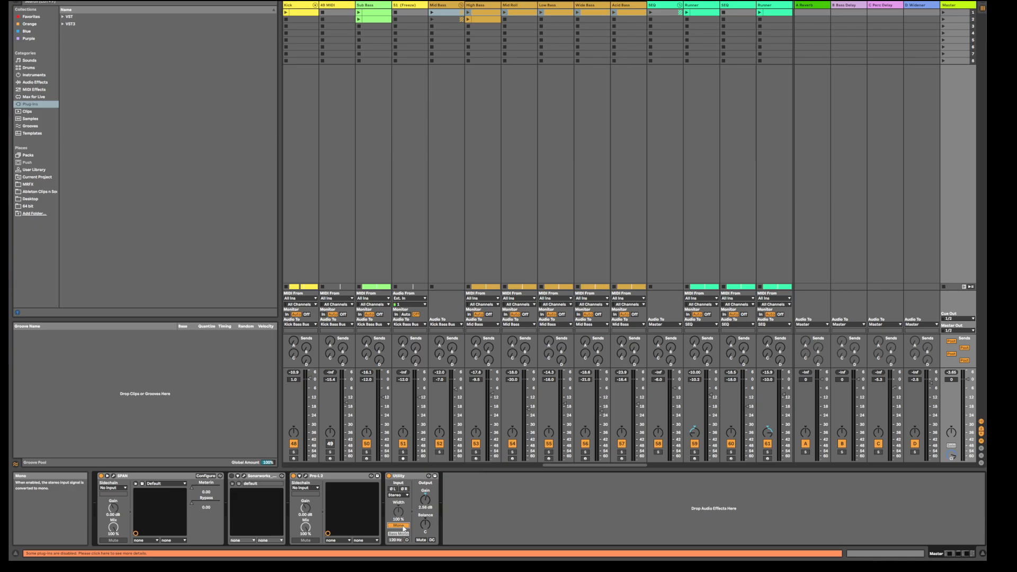
click(403, 526)
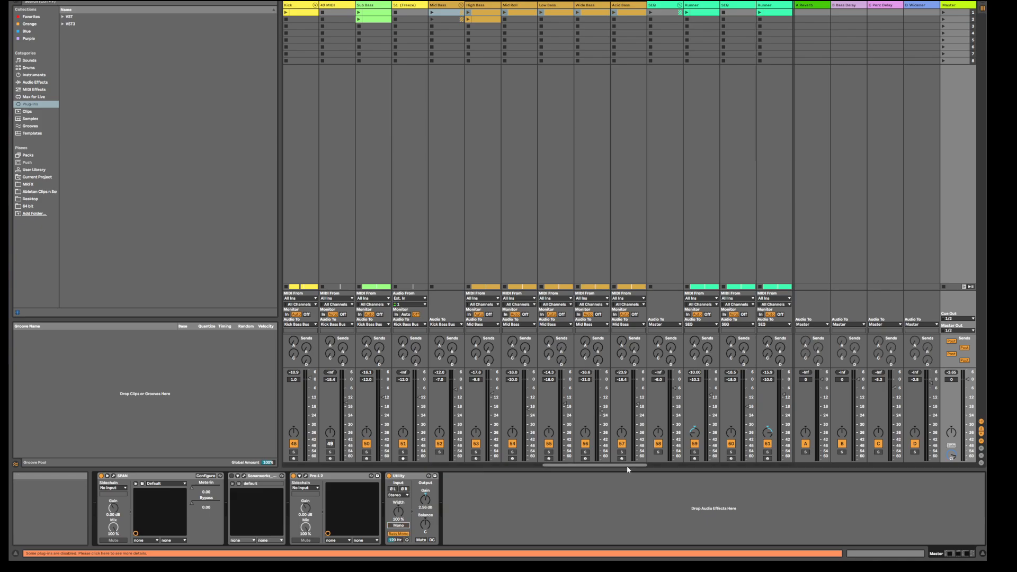
key(Tab)
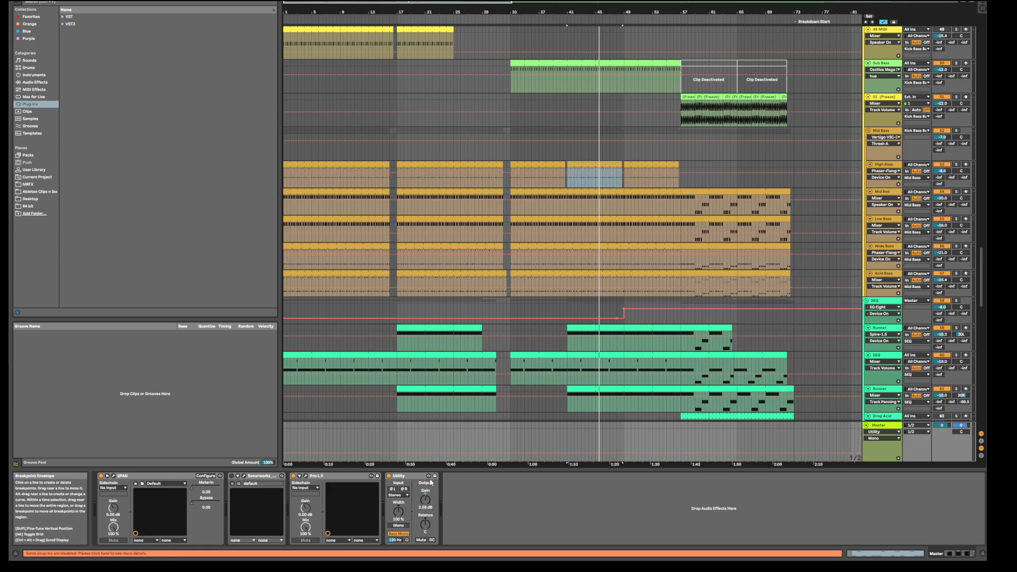
Look over the bass, SEQ, acid, melody and vocal tracks of the arrangement, including the High Bass clip at bar 33
scroll(542, 293, down, 3)
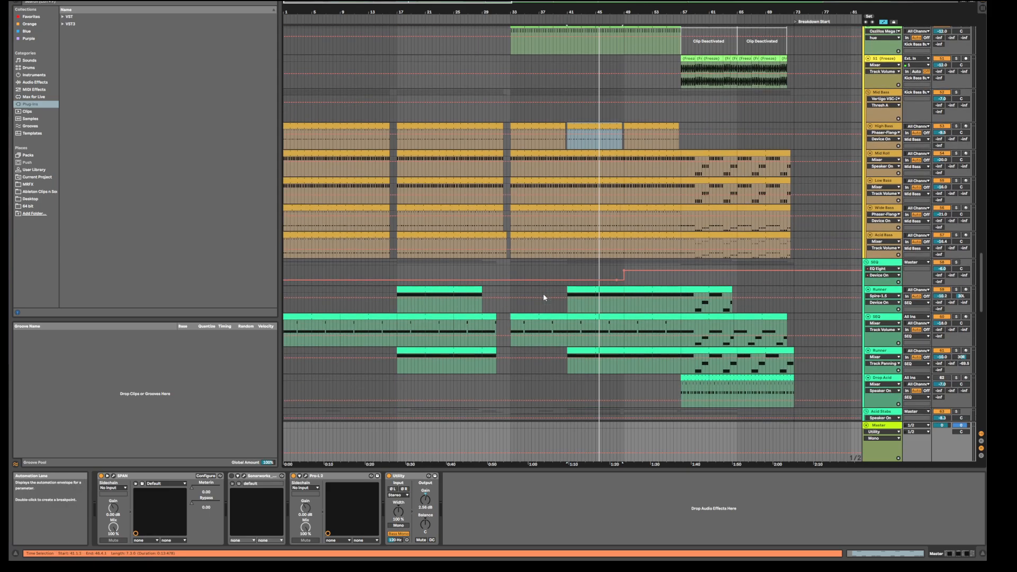
scroll(543, 293, up, 1)
scroll(595, 272, down, 10)
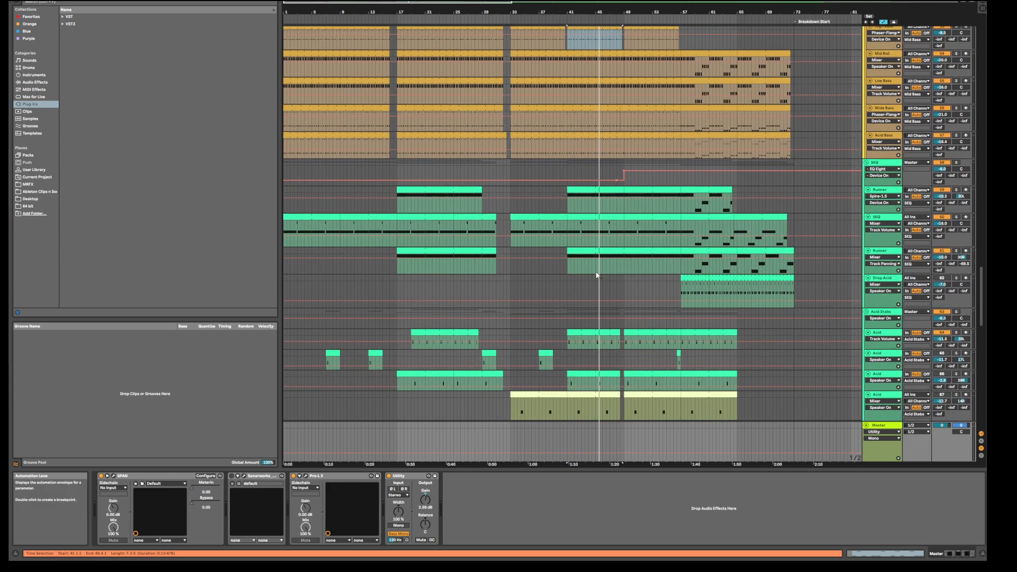
scroll(586, 304, up, 4)
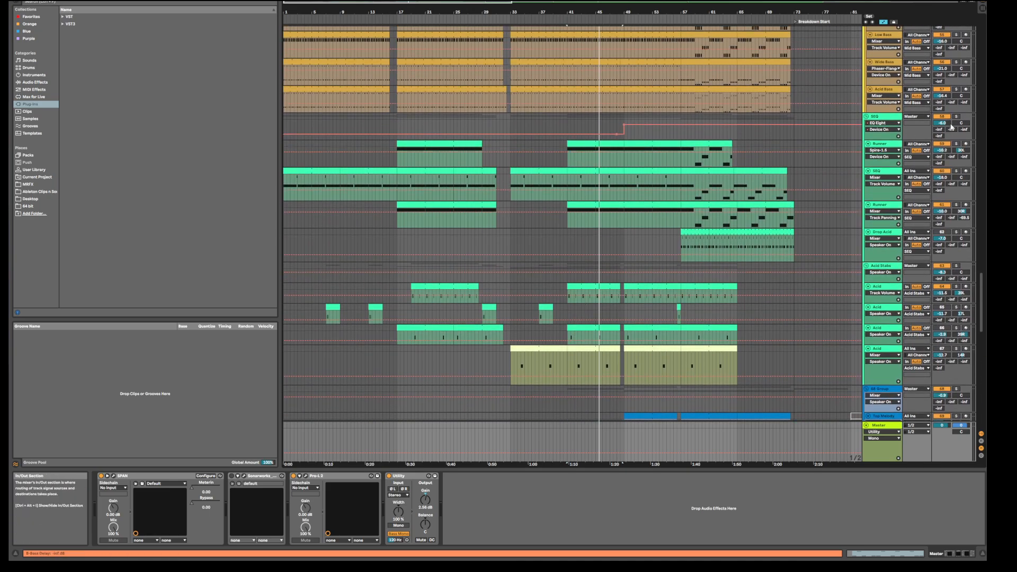
scroll(515, 228, up, 2)
scroll(516, 228, up, 3)
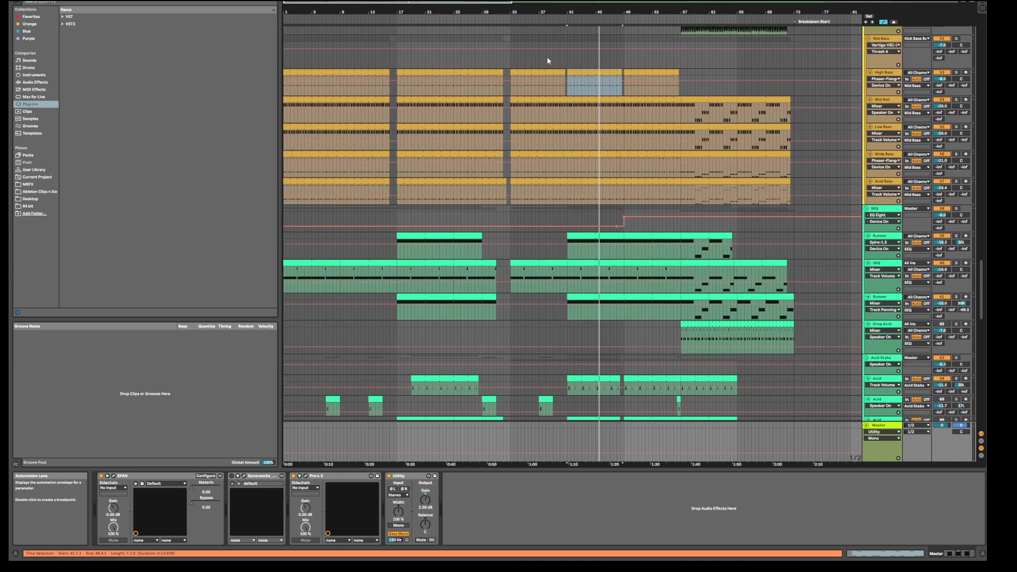
click(527, 74)
scroll(621, 327, down, 12)
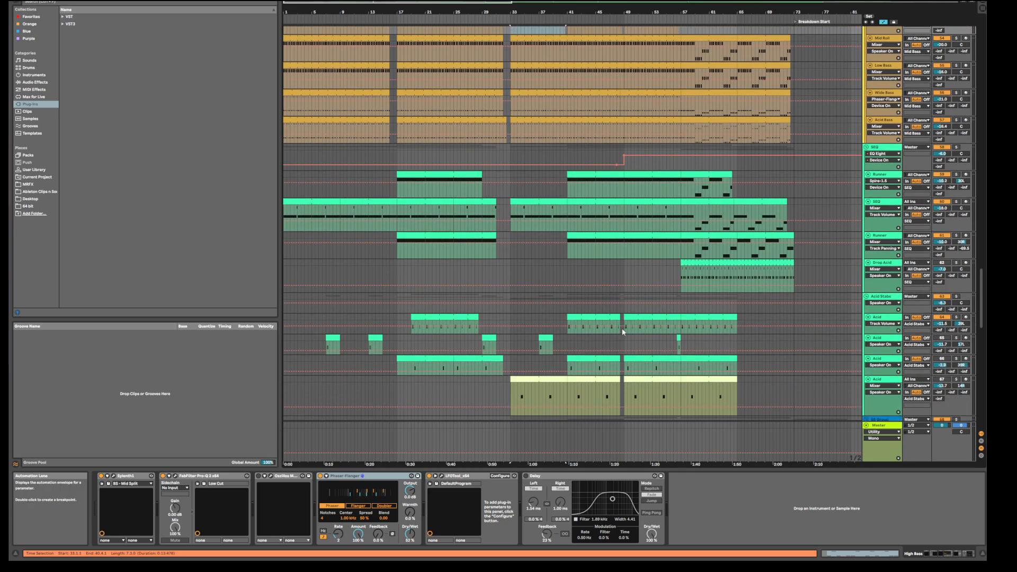
scroll(622, 327, down, 4)
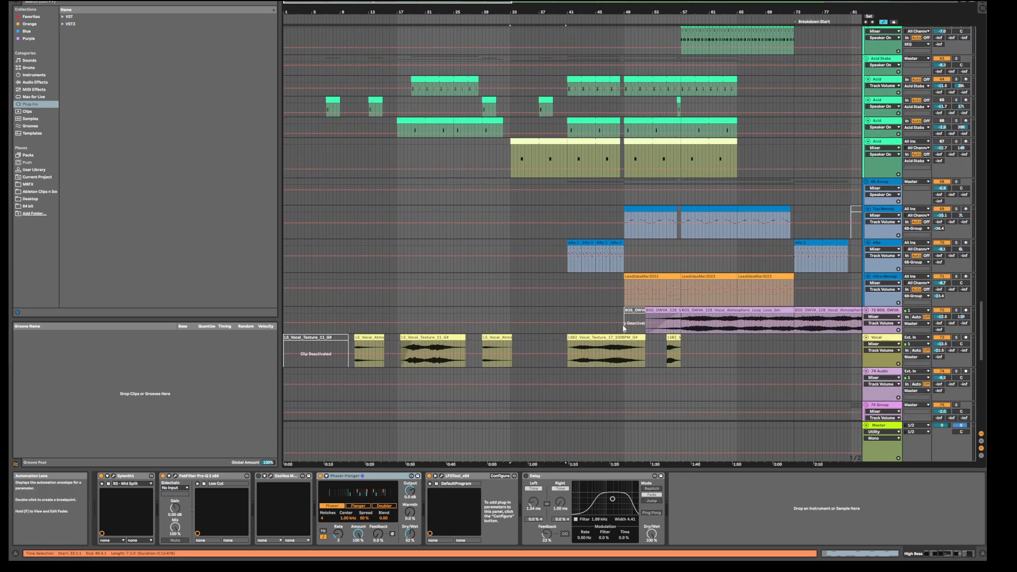
scroll(622, 327, up, 4)
scroll(624, 328, up, 4)
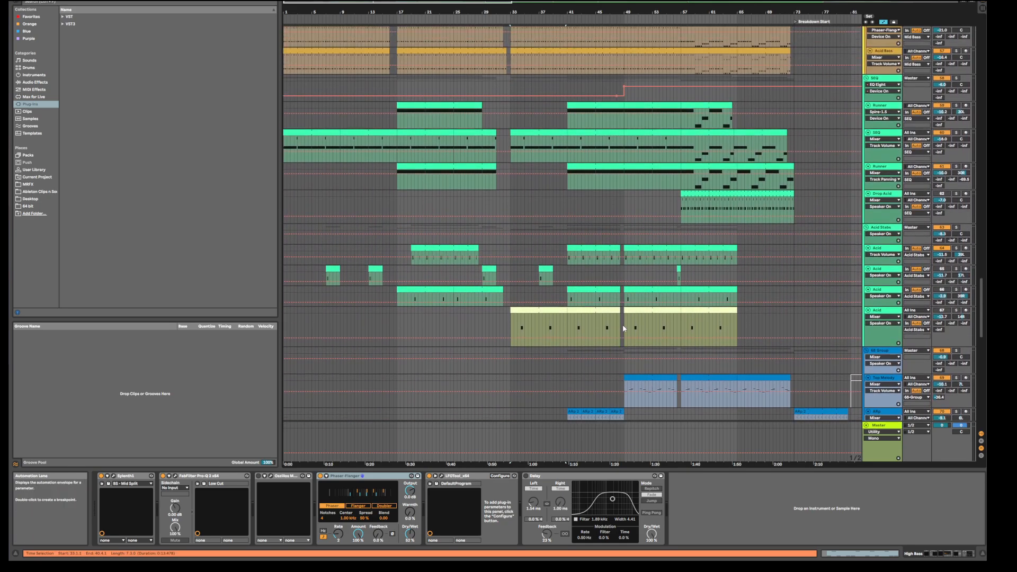
Select bars 33 to 41 of the SEQ track and play the arrangement from there, following the bass, SEQ and acid layers
drag(511, 146, 567, 146)
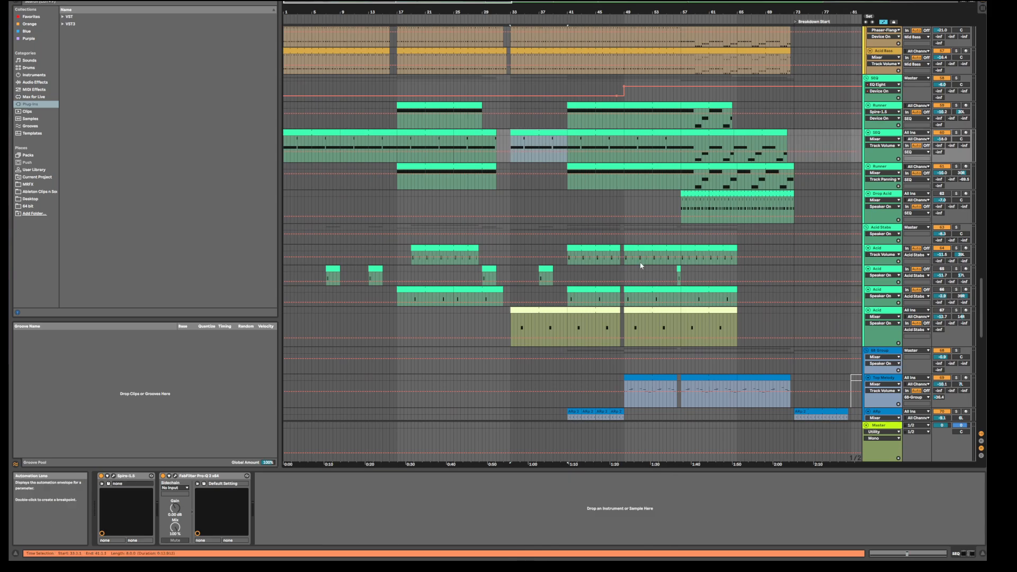
scroll(640, 265, up, 2)
key(space)
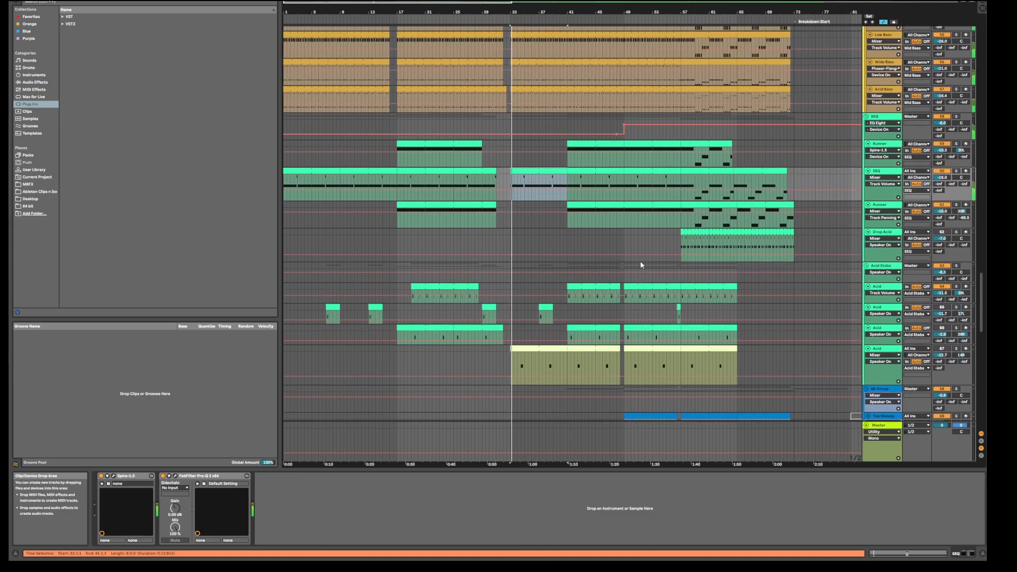
scroll(641, 264, up, 2)
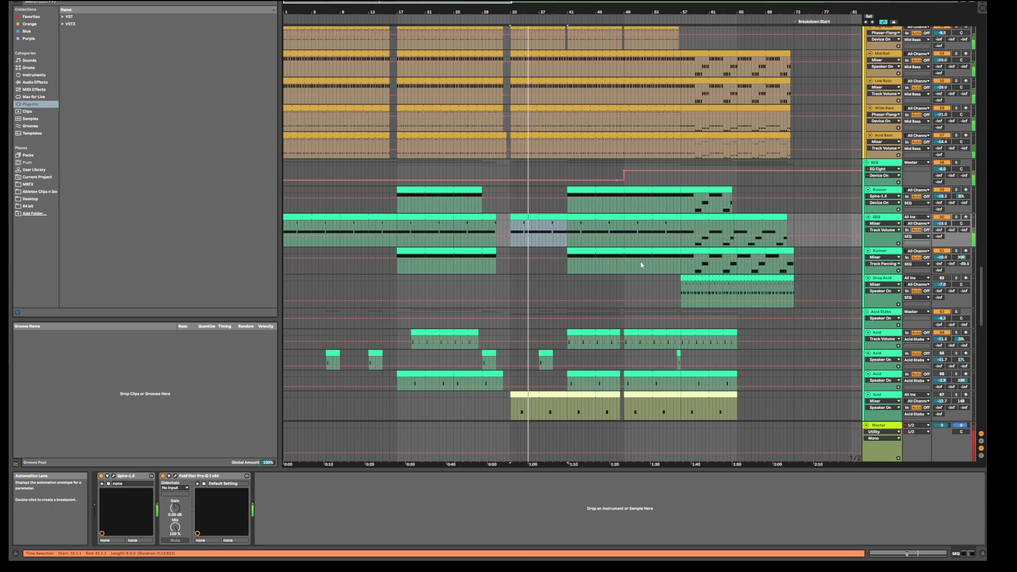
scroll(641, 264, up, 1)
scroll(641, 265, up, 2)
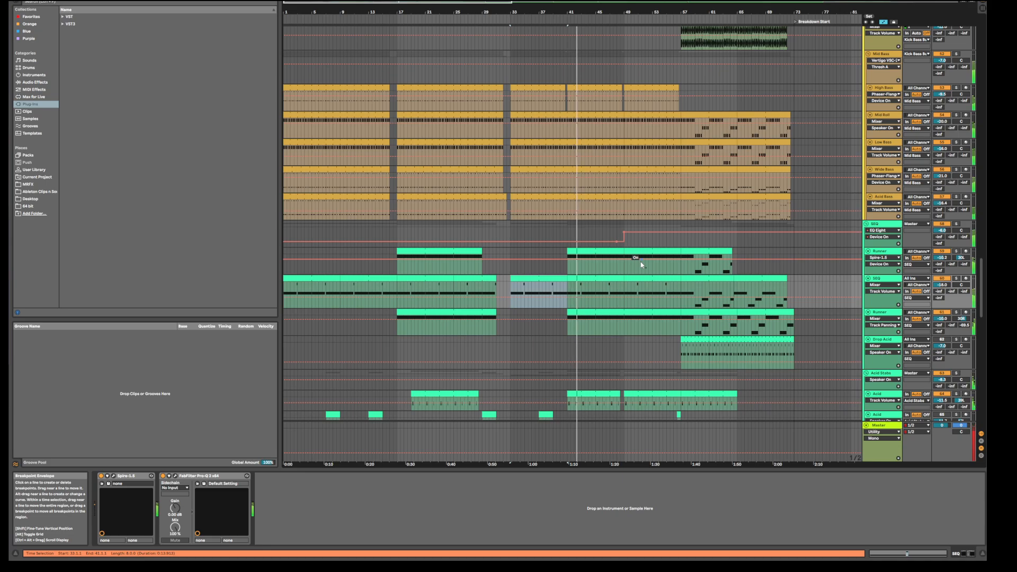
scroll(641, 265, down, 2)
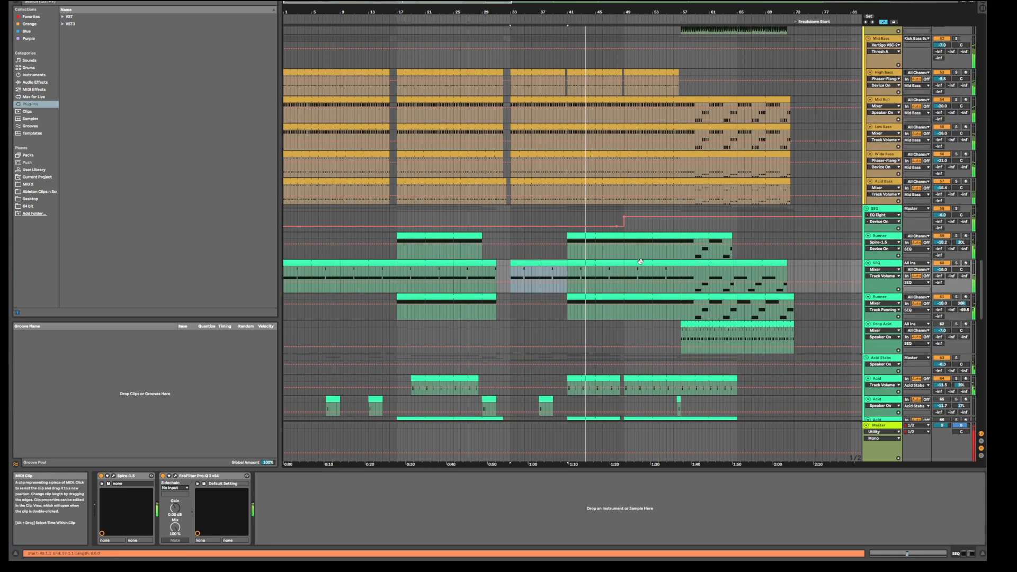
scroll(641, 264, down, 7)
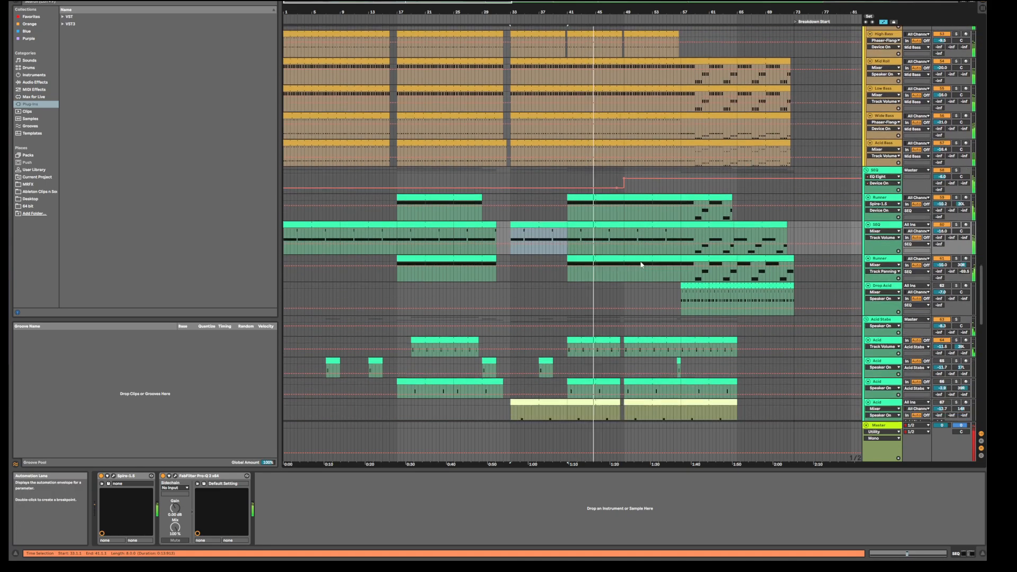
scroll(641, 263, down, 13)
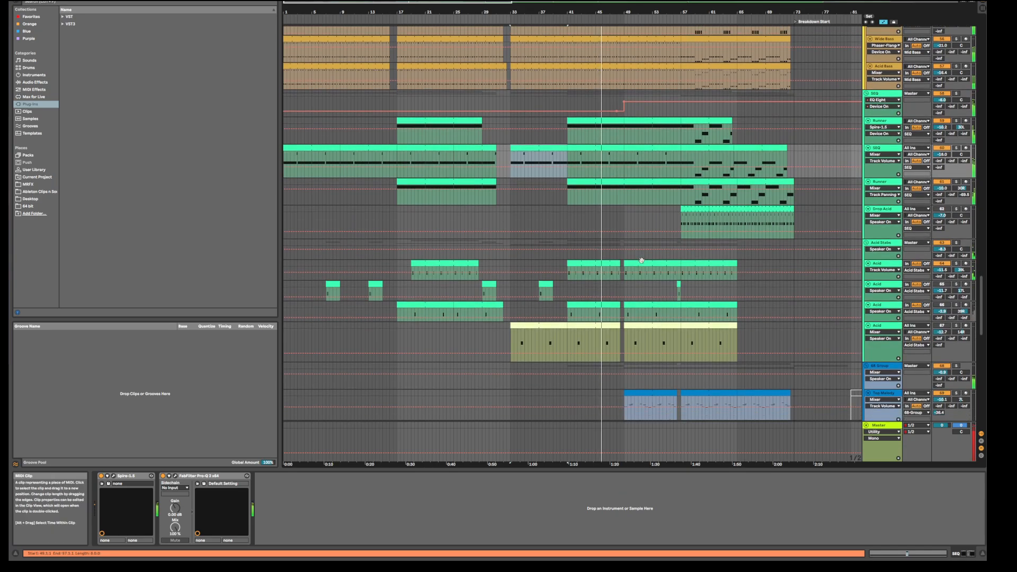
scroll(641, 259, down, 4)
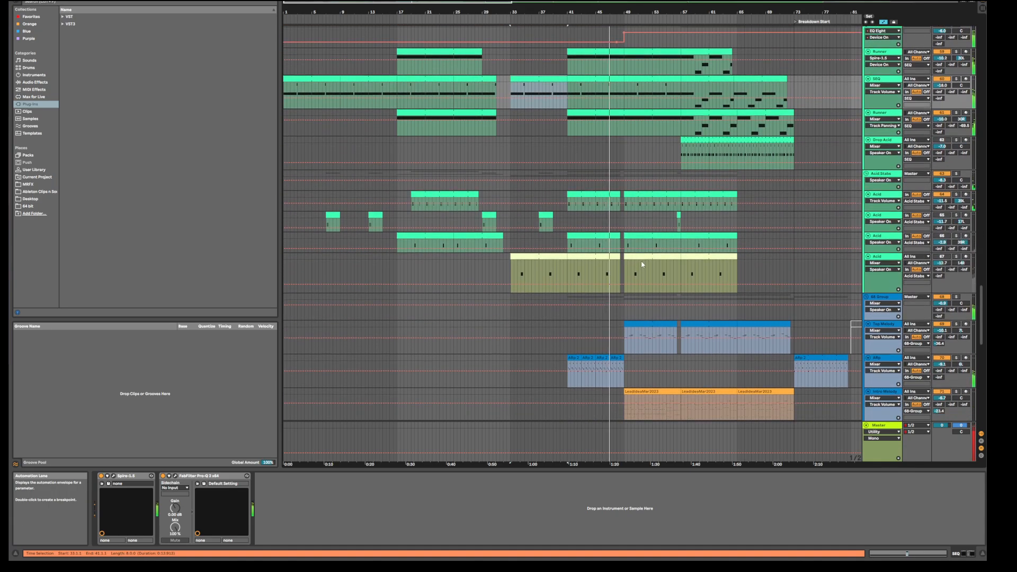
scroll(644, 260, down, 3)
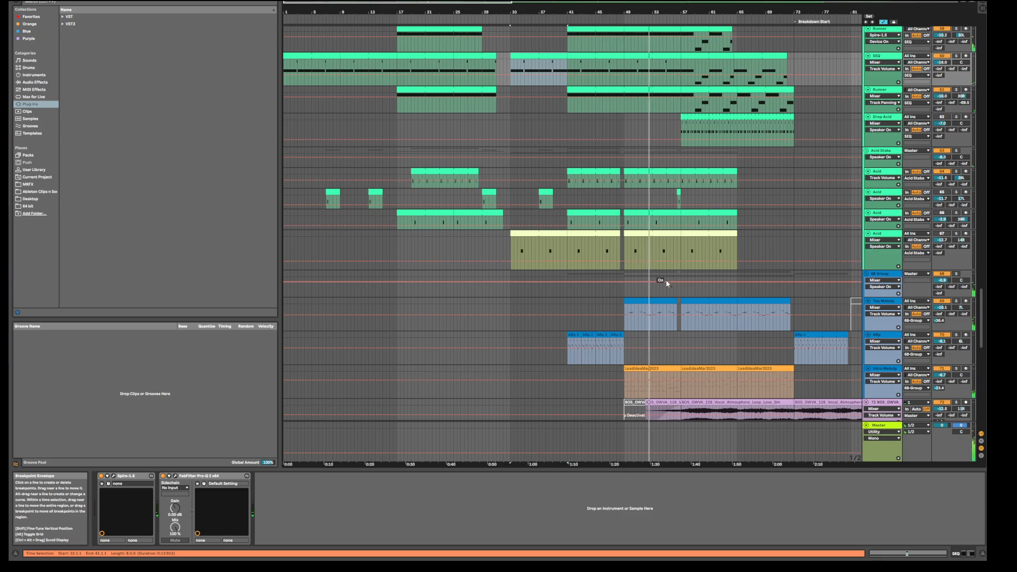
Compare the Runner clip at bar 41 with the SEQ clip at bar 33 and their device chains, and stop playback
scroll(666, 279, up, 5)
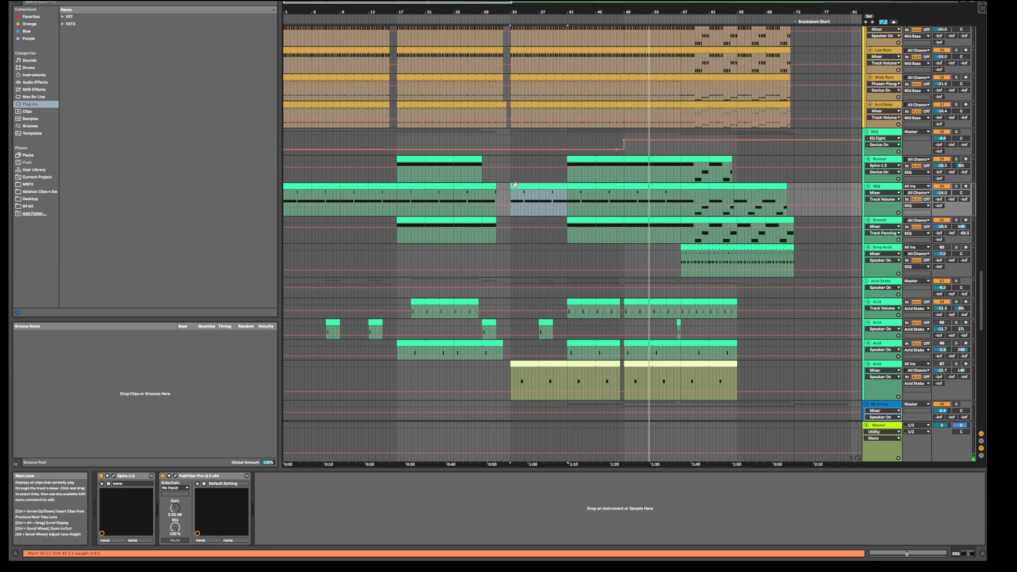
scroll(559, 272, up, 3)
scroll(561, 268, up, 1)
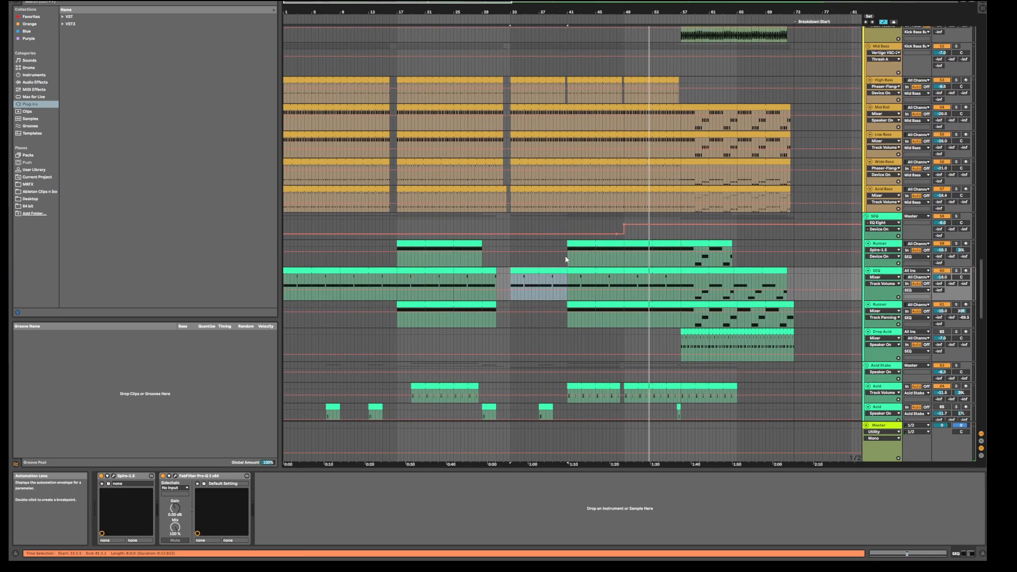
click(579, 243)
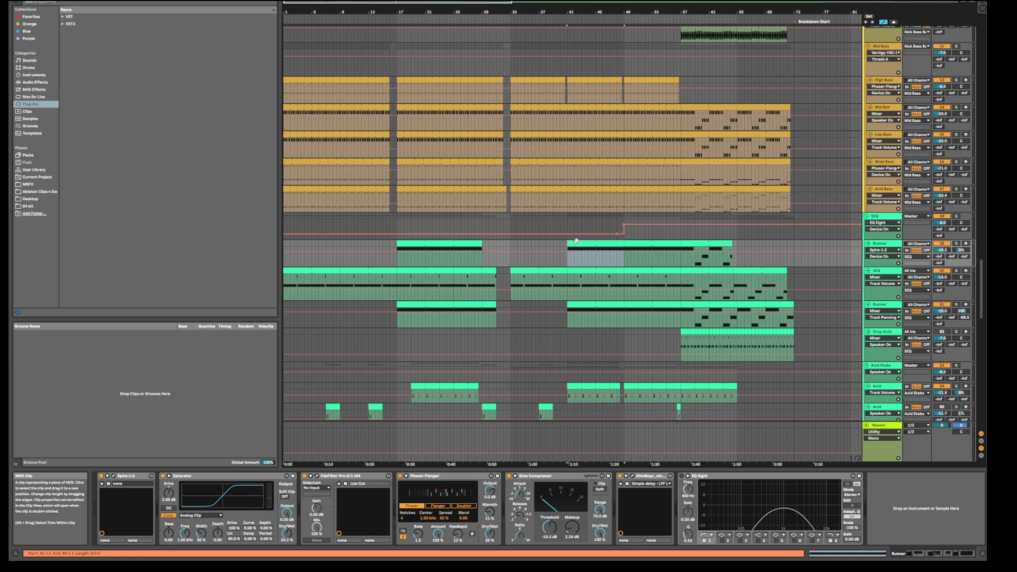
click(529, 272)
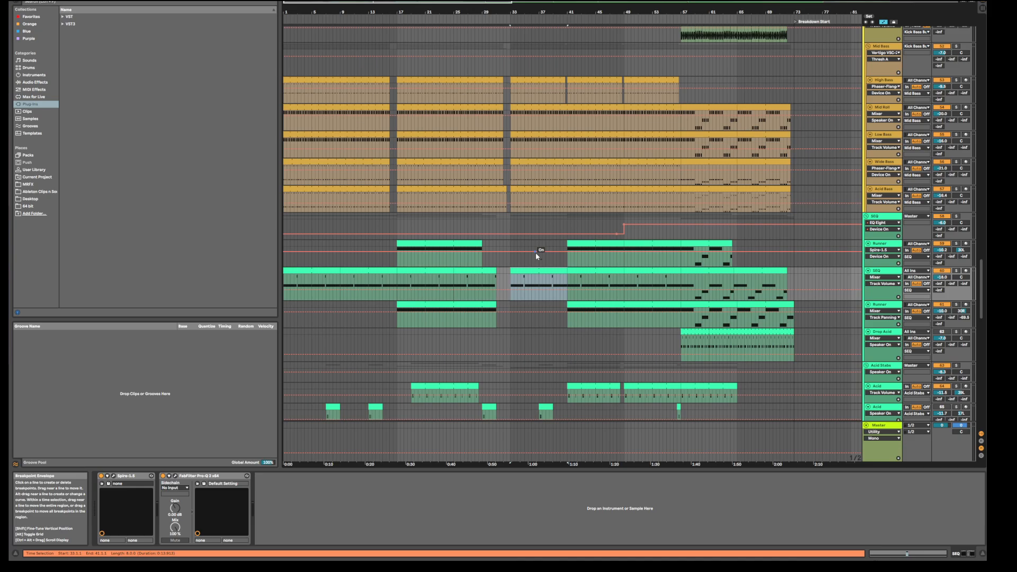
click(600, 246)
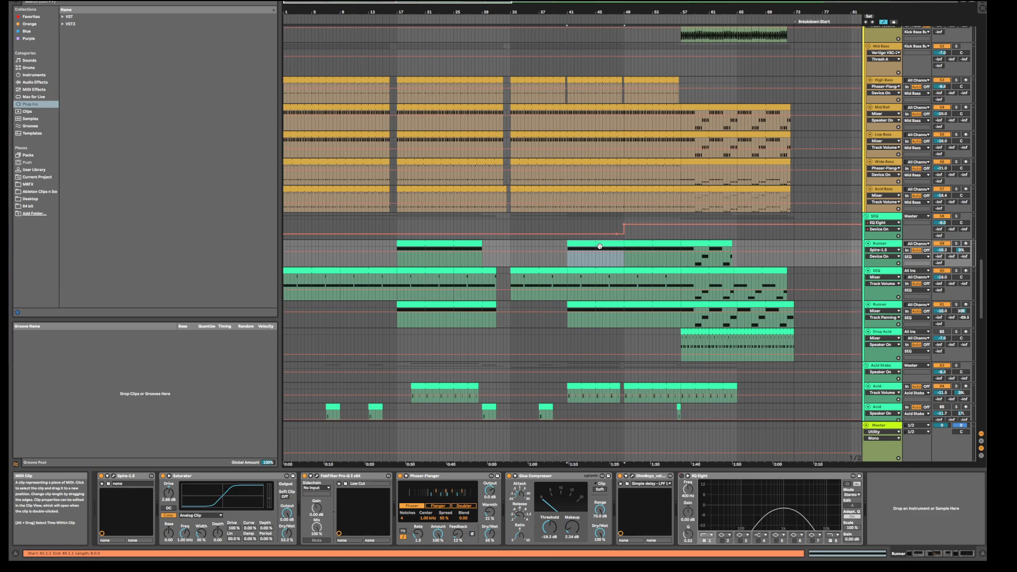
click(528, 270)
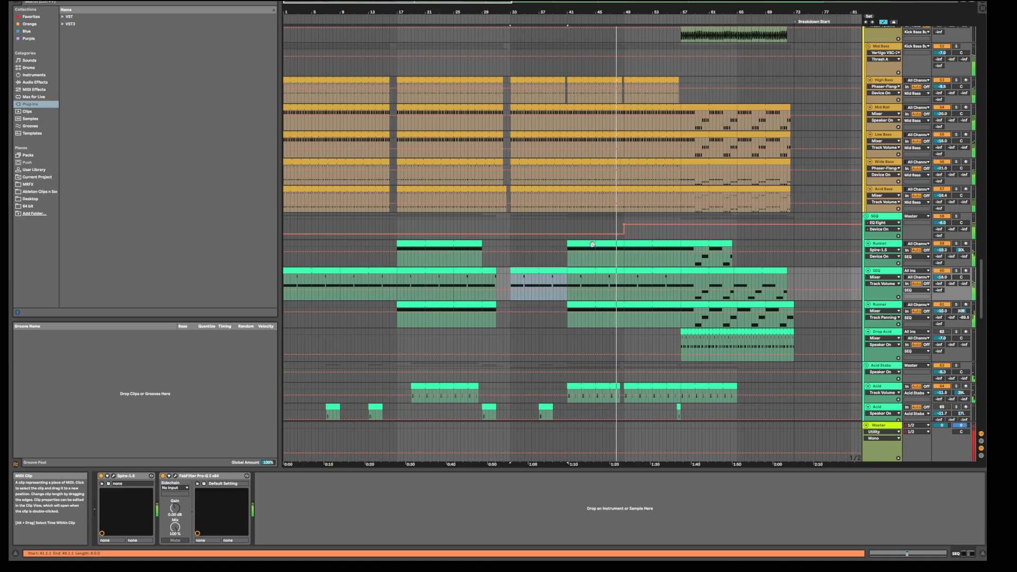
key(space)
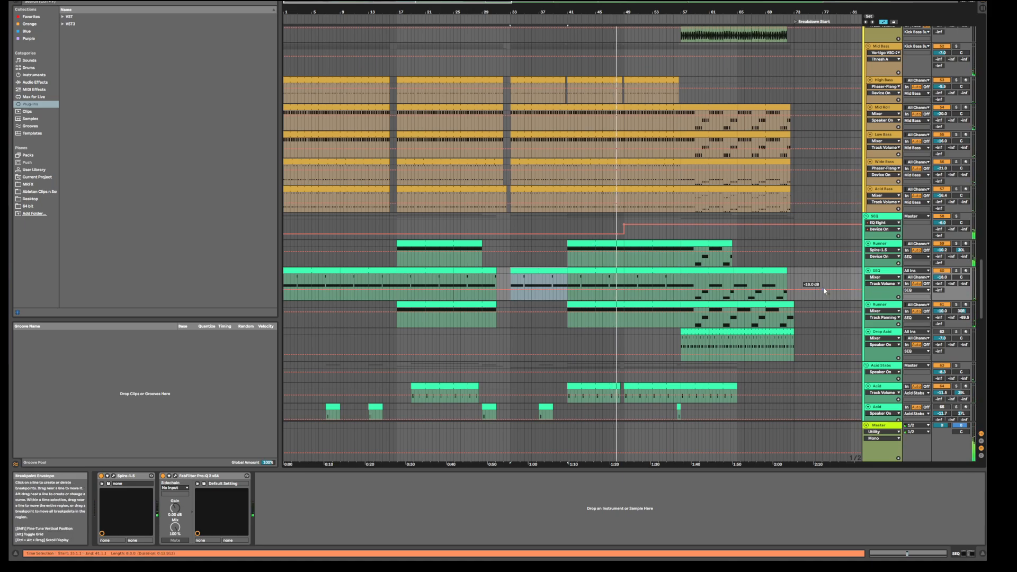
Select the High Bass clip starting at bar 33 and solo the Mid Bass group
scroll(823, 287, up, 2)
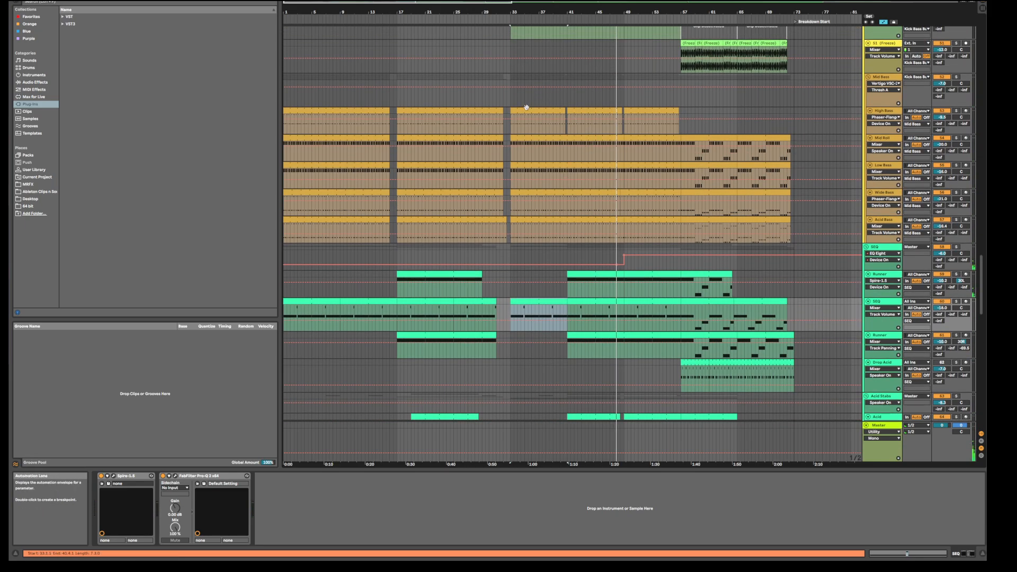
click(527, 110)
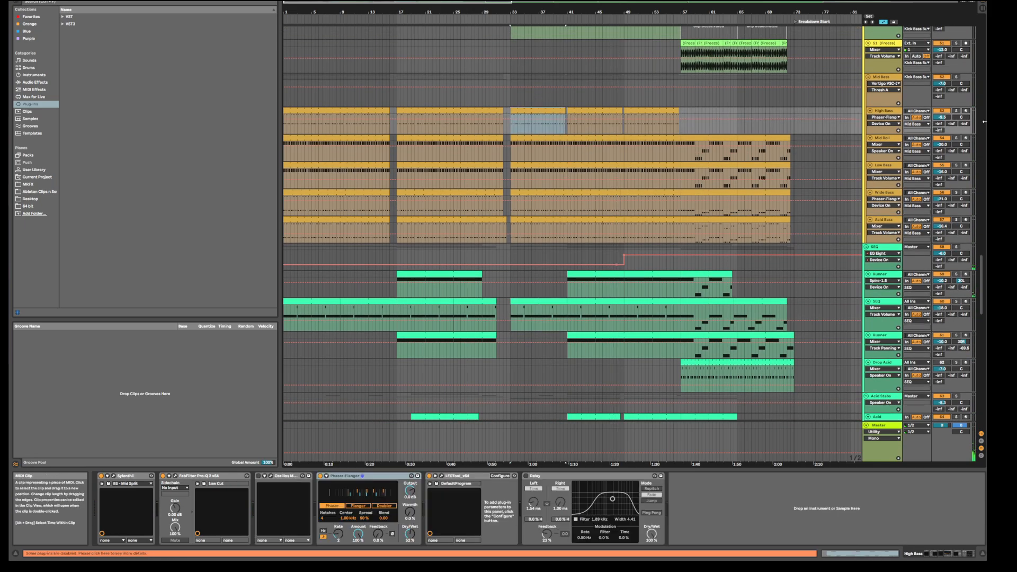
click(875, 78)
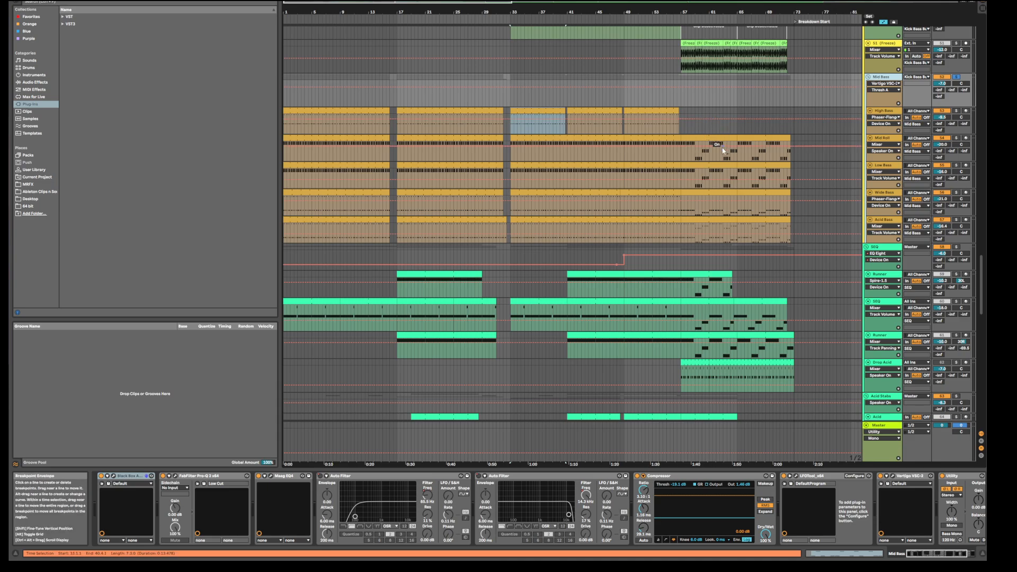
scroll(720, 152, down, 1)
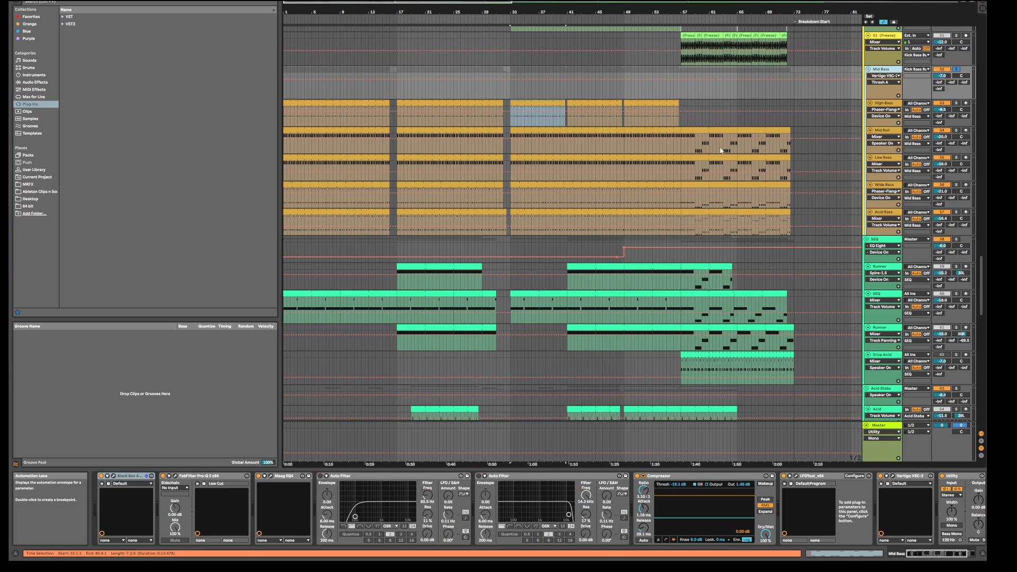
scroll(593, 161, down, 2)
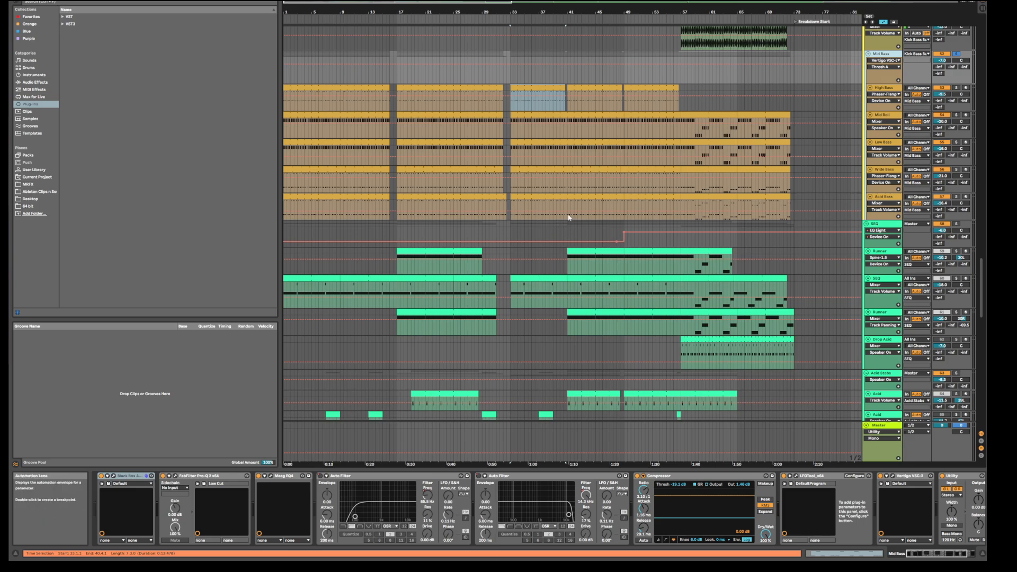
scroll(569, 218, up, 1)
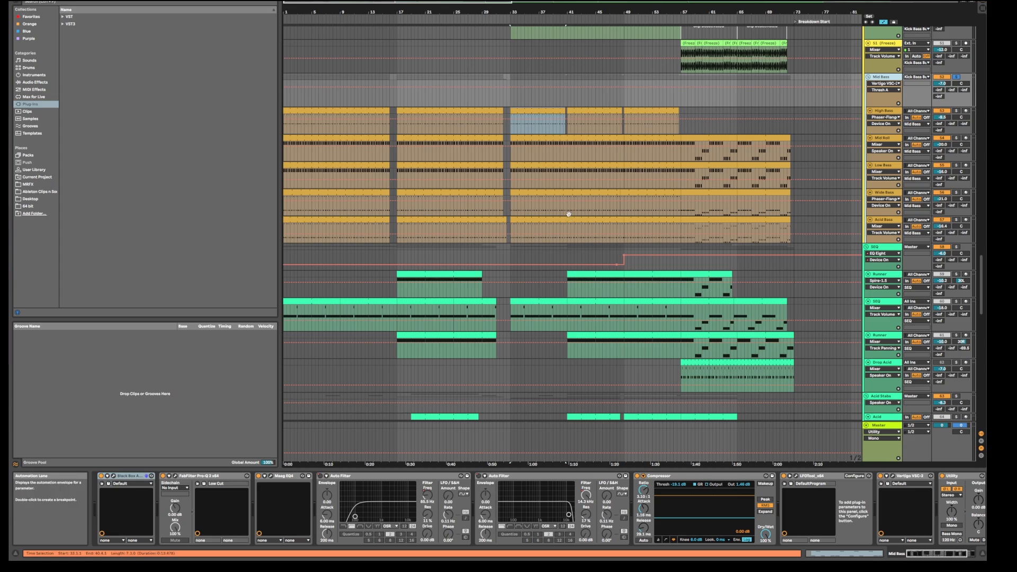
Select bars 41 to 49 of the upper Runner track and switch to the session mixer
scroll(571, 233, down, 1)
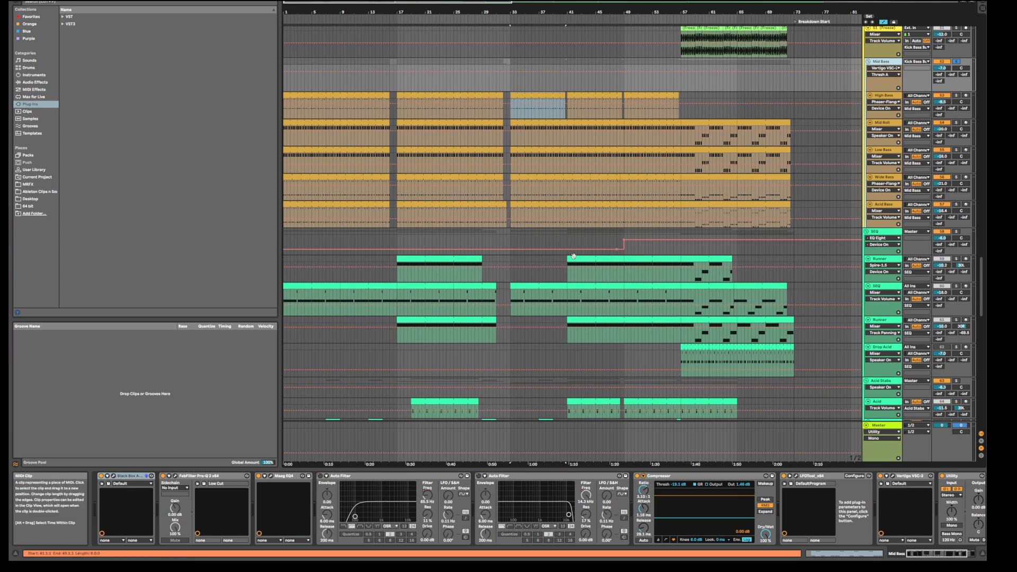
drag(575, 268, 625, 267)
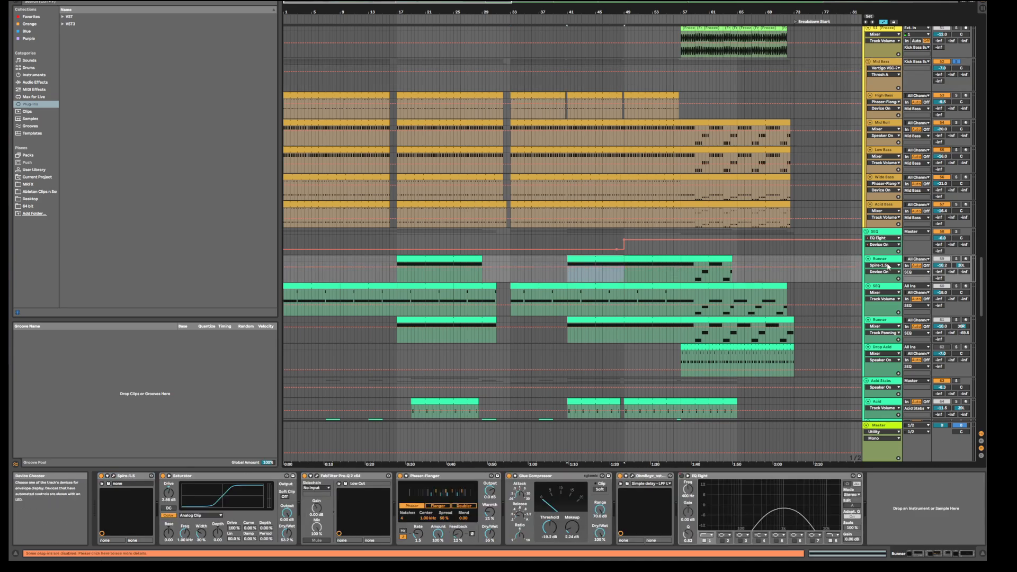
key(Tab)
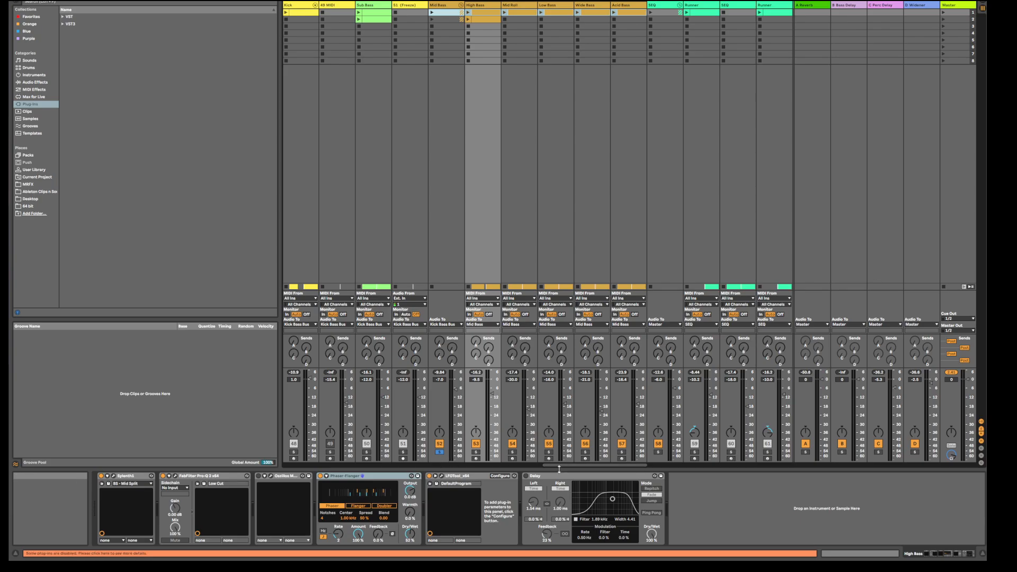
Compare the panning and device chains of the two Runner tracks and the SEQ group in the mixer
scroll(665, 464, right, 2)
drag(666, 463, 630, 464)
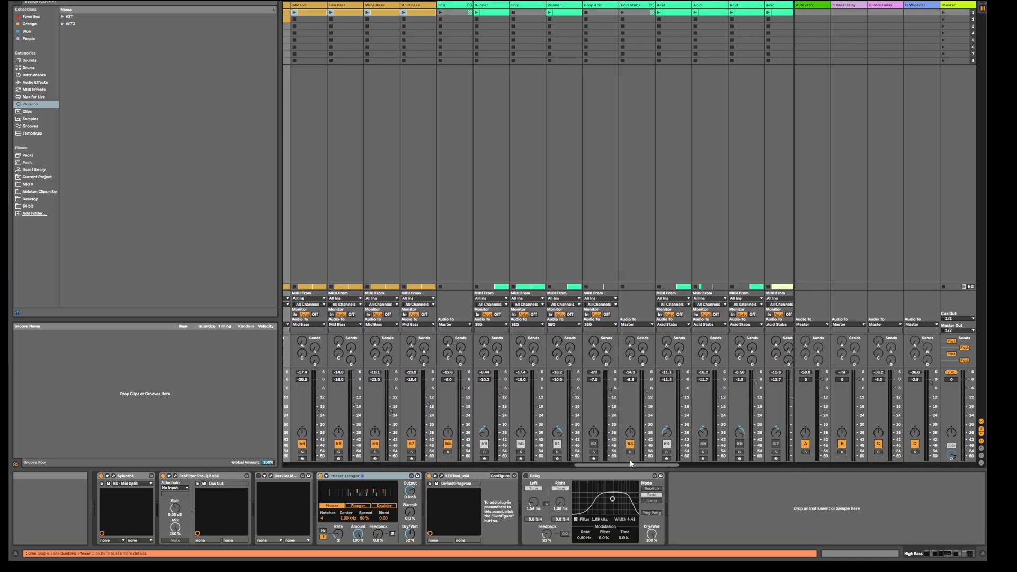
click(489, 443)
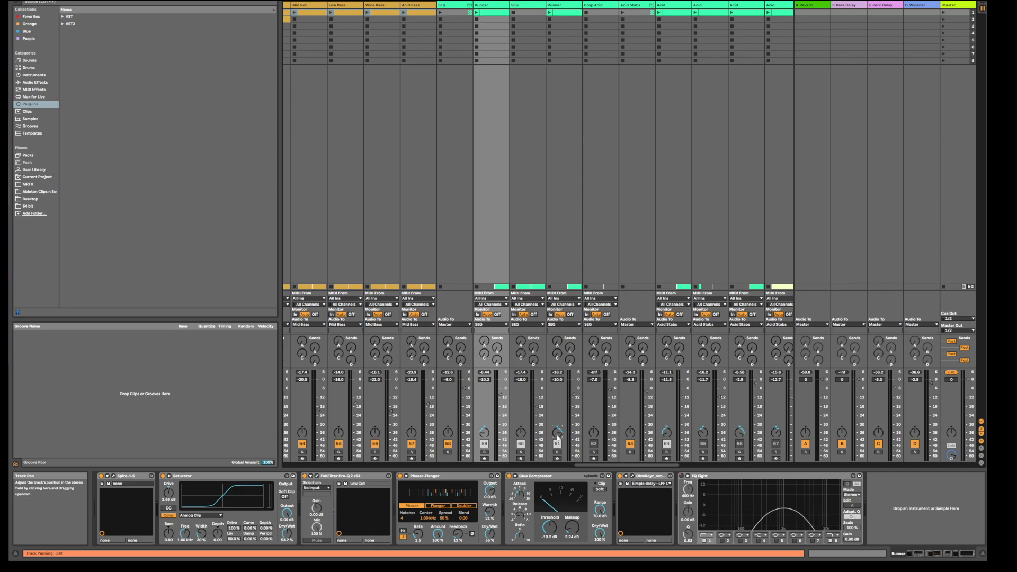
click(449, 6)
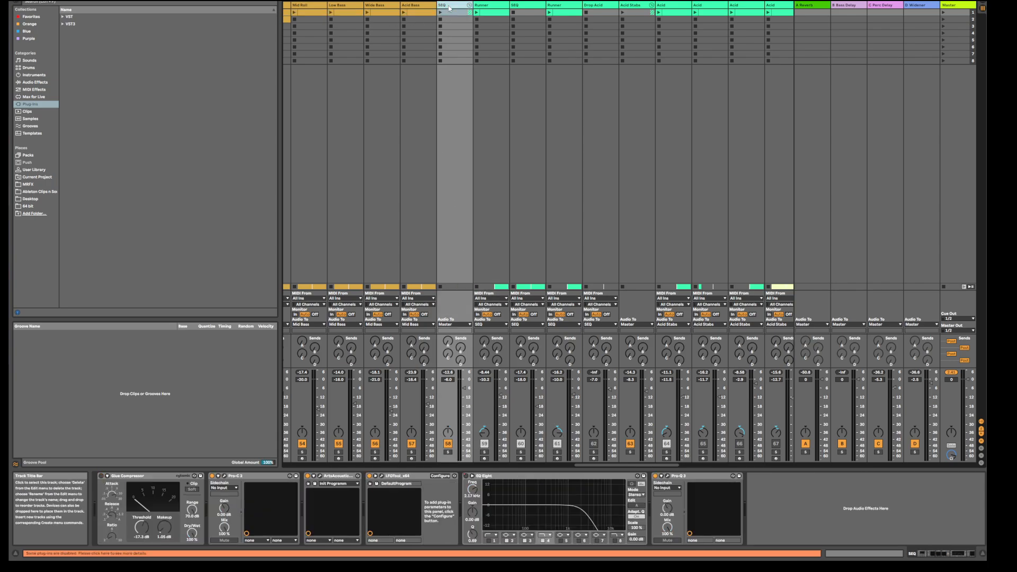
drag(670, 466, 652, 465)
click(600, 6)
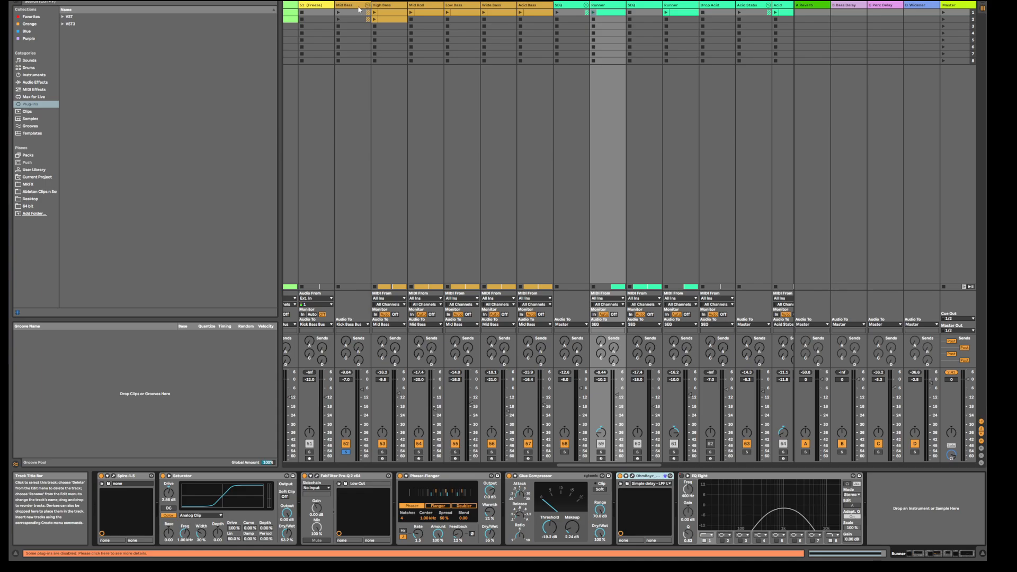
click(685, 6)
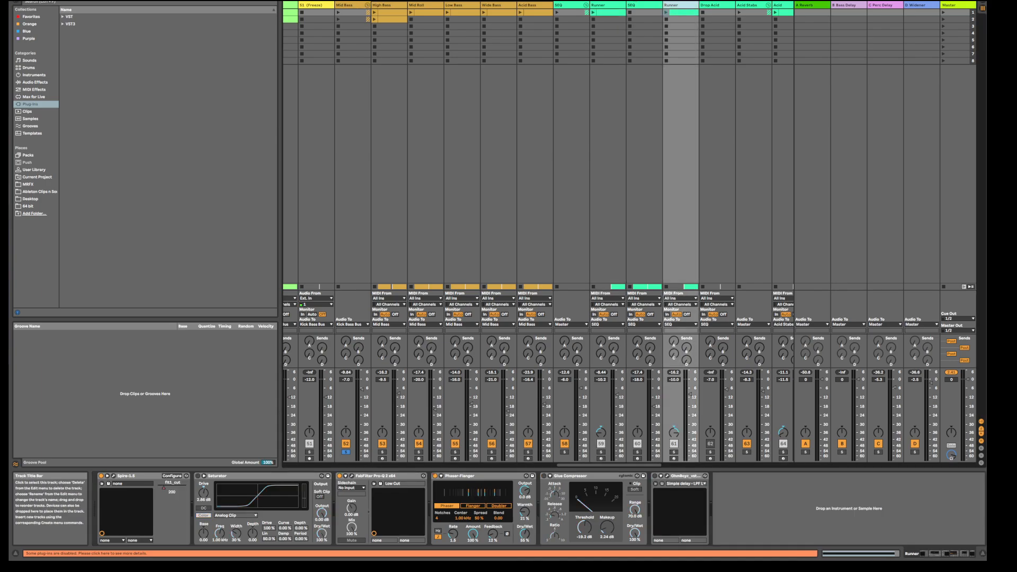
click(643, 5)
click(567, 4)
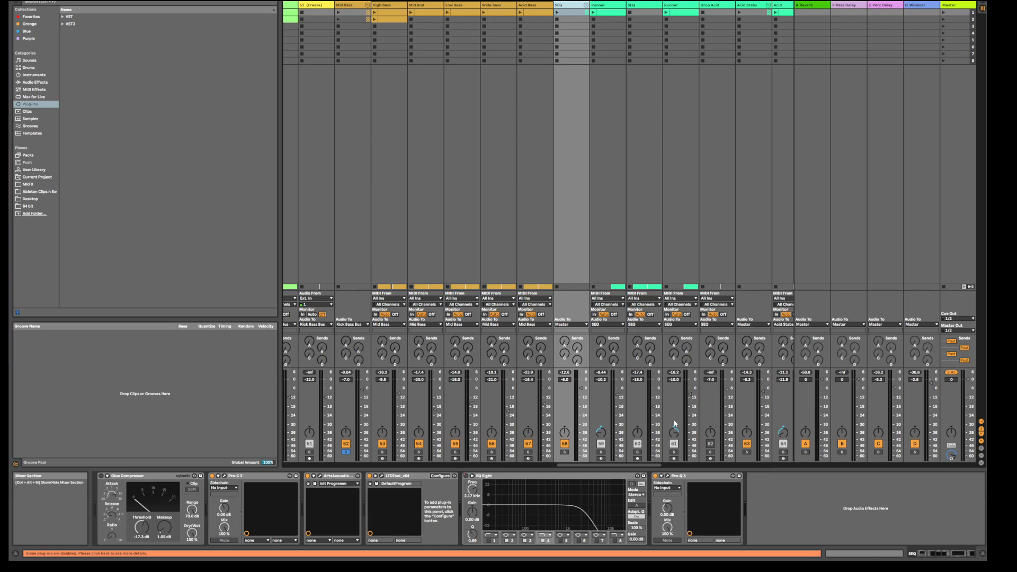
Inspect the device chains of the 68-Group and the Top Melody track
drag(631, 468, 679, 468)
click(626, 5)
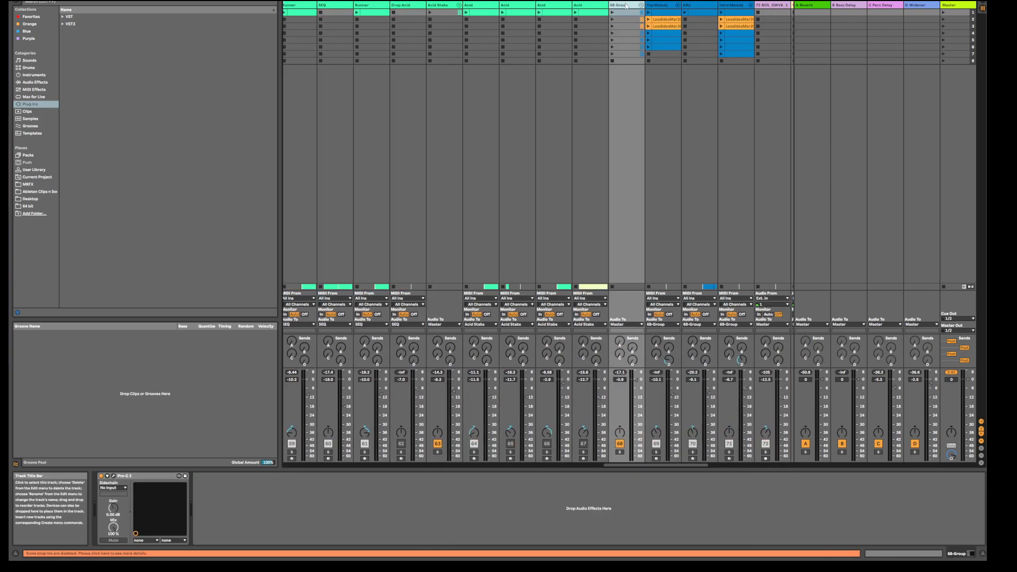
click(660, 6)
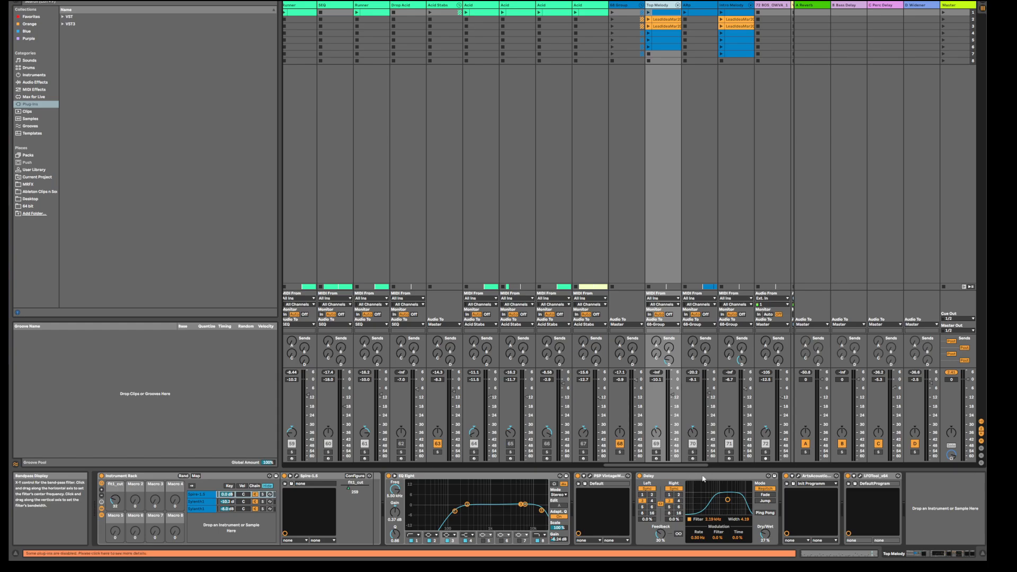
Inspect the device chains of the Mid Bass group and its High Bass track
drag(649, 465, 625, 467)
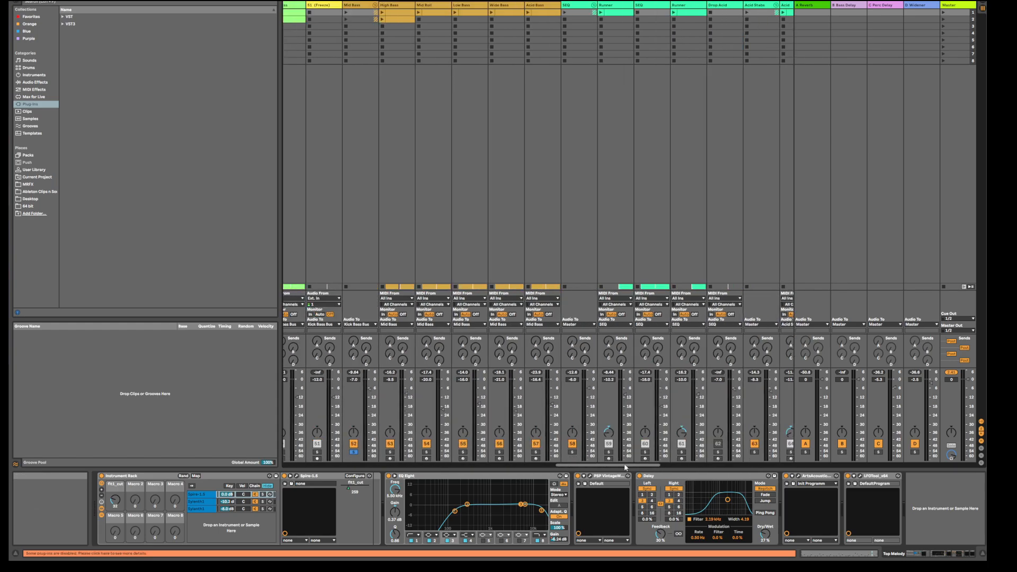
click(358, 6)
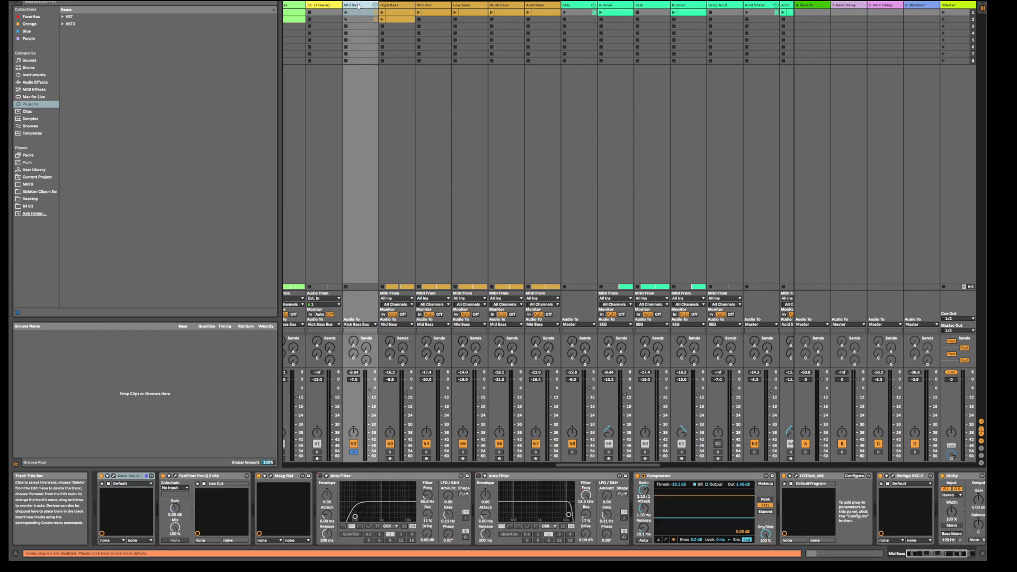
click(409, 6)
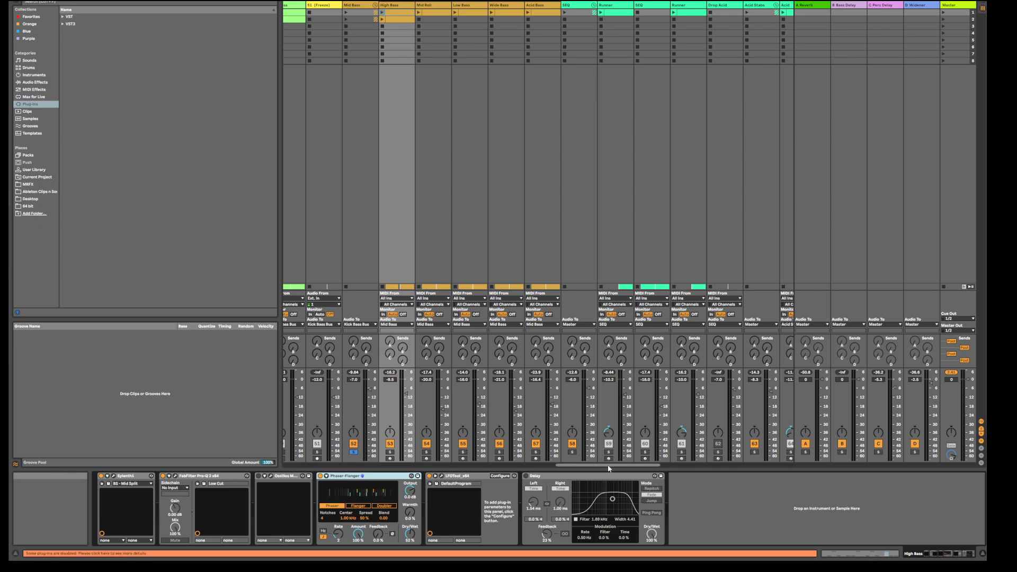
Inspect the device chains of the Acid Stabs group and both Runner tracks, and return to the arrangement
drag(608, 469, 643, 471)
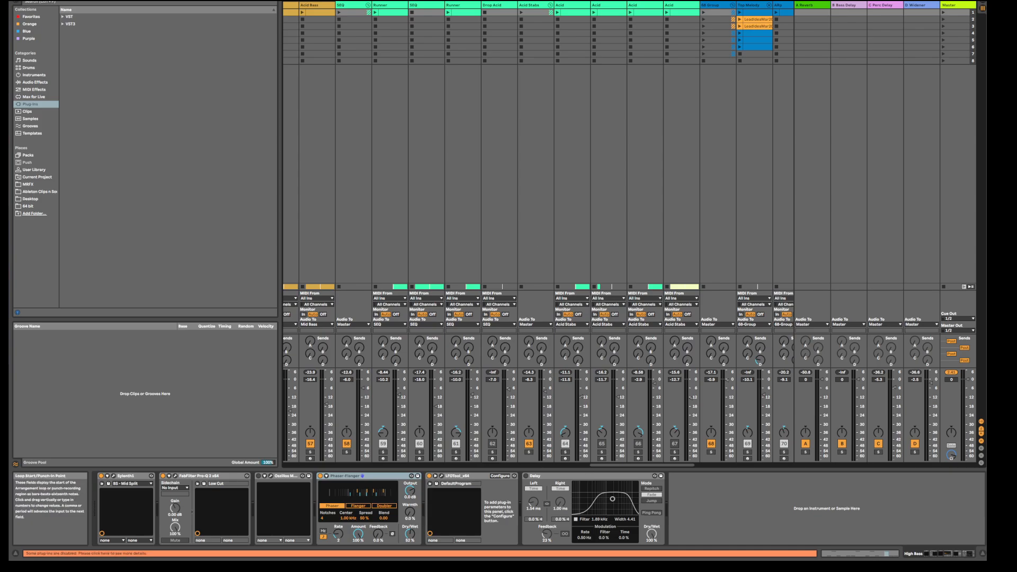
click(533, 5)
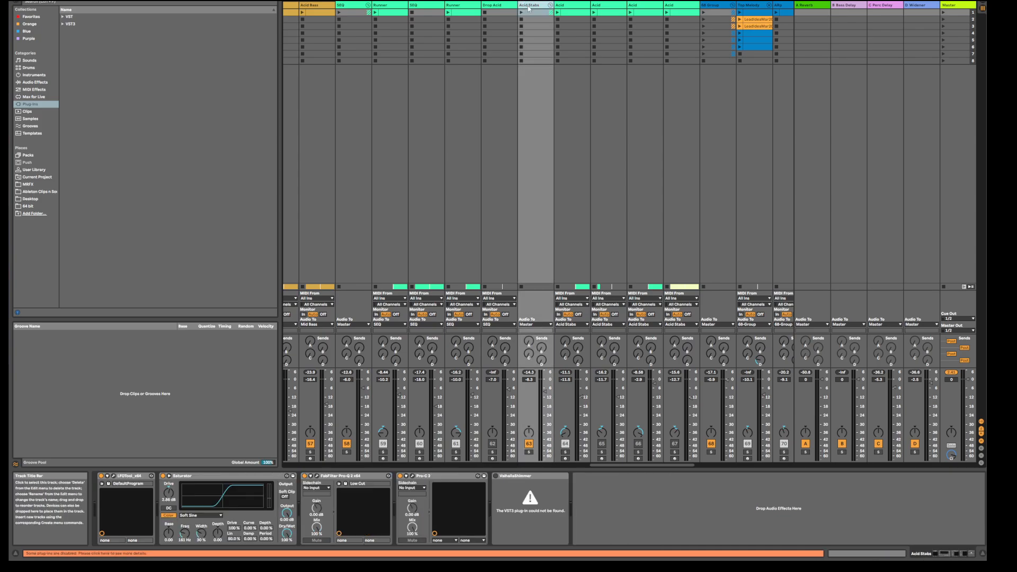
click(396, 6)
click(455, 9)
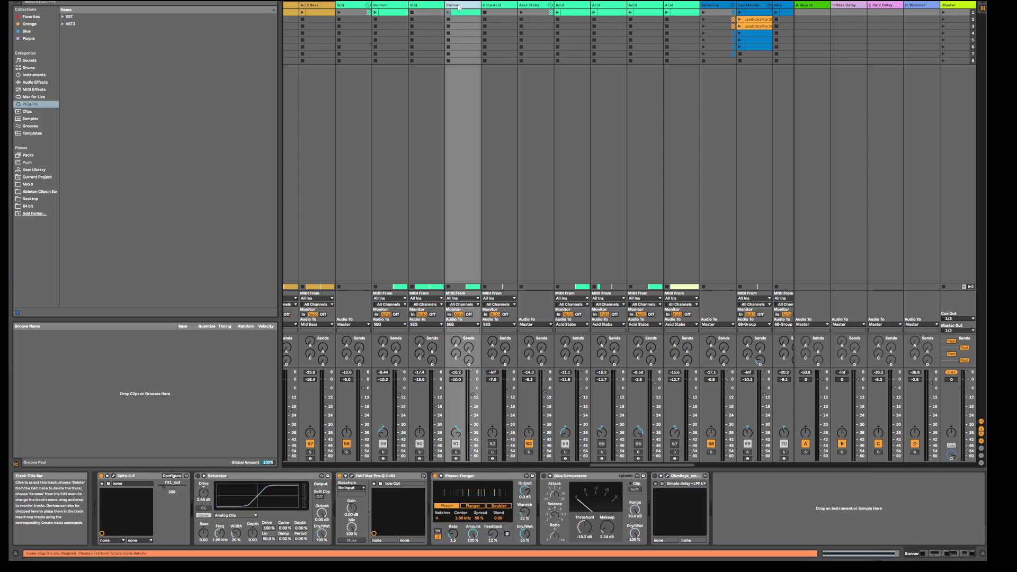
key(Tab)
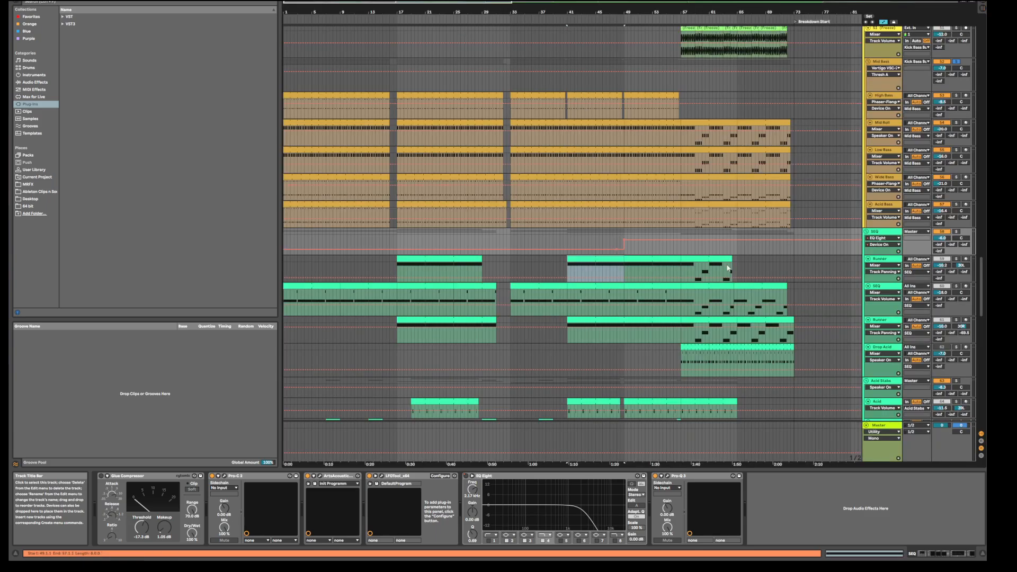
Solo both Runner tracks, and return the solo to the Mid Bass group alone
click(959, 260)
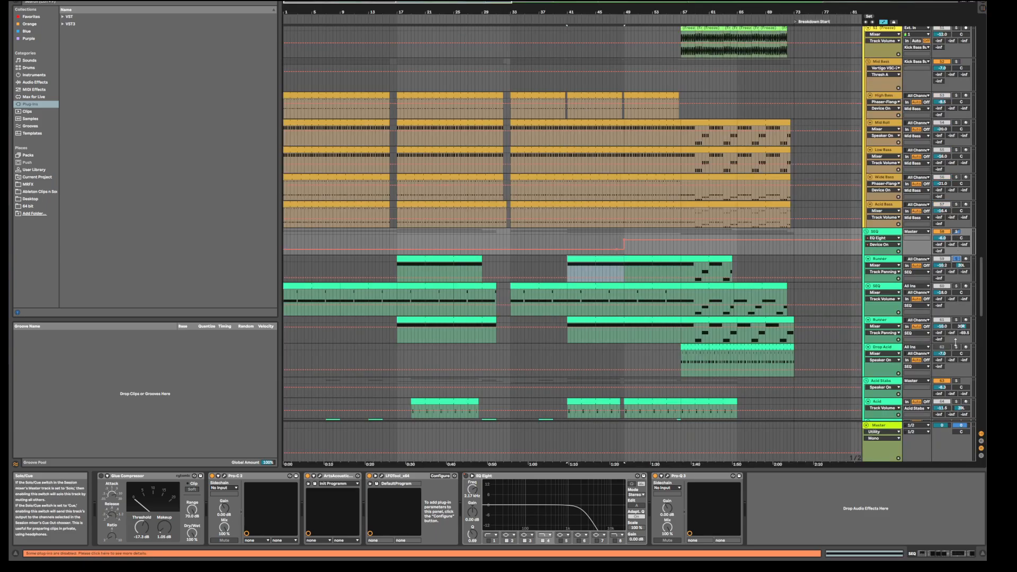
click(958, 320)
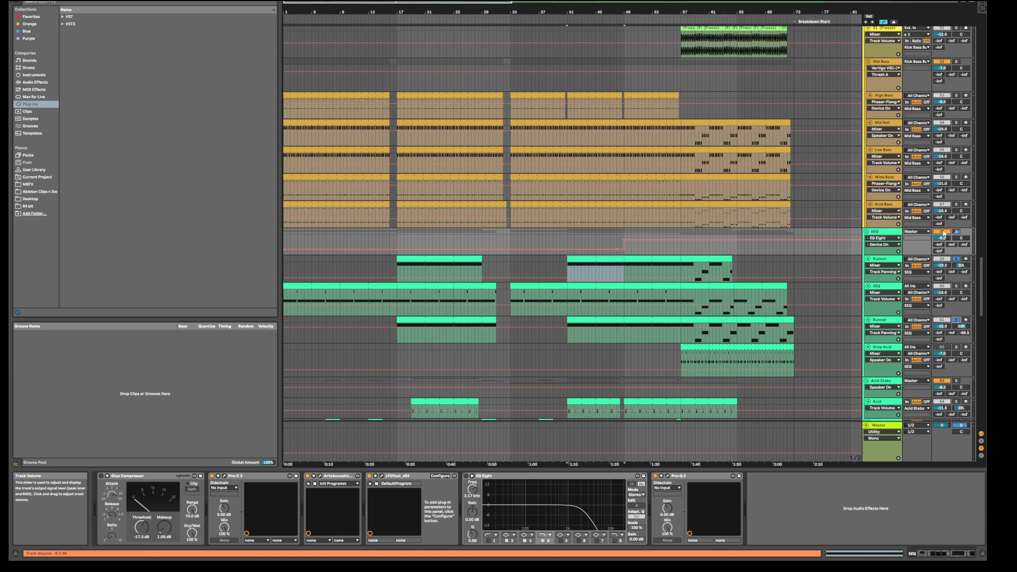
click(957, 61)
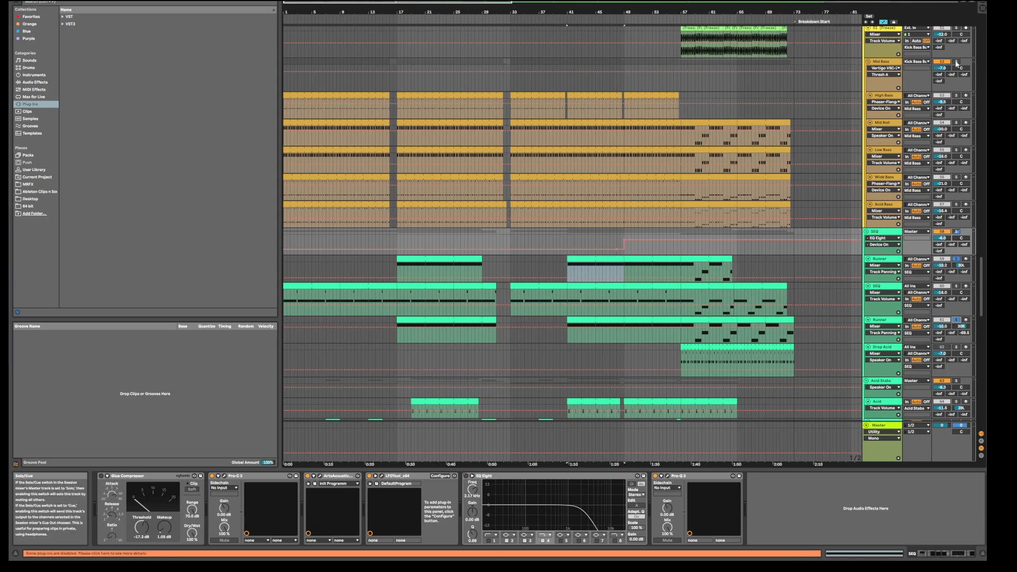
Play the soloed Mid Bass group from the High Bass clip at bar 41, adding the upper and lower Runner tracks to the solo
click(587, 98)
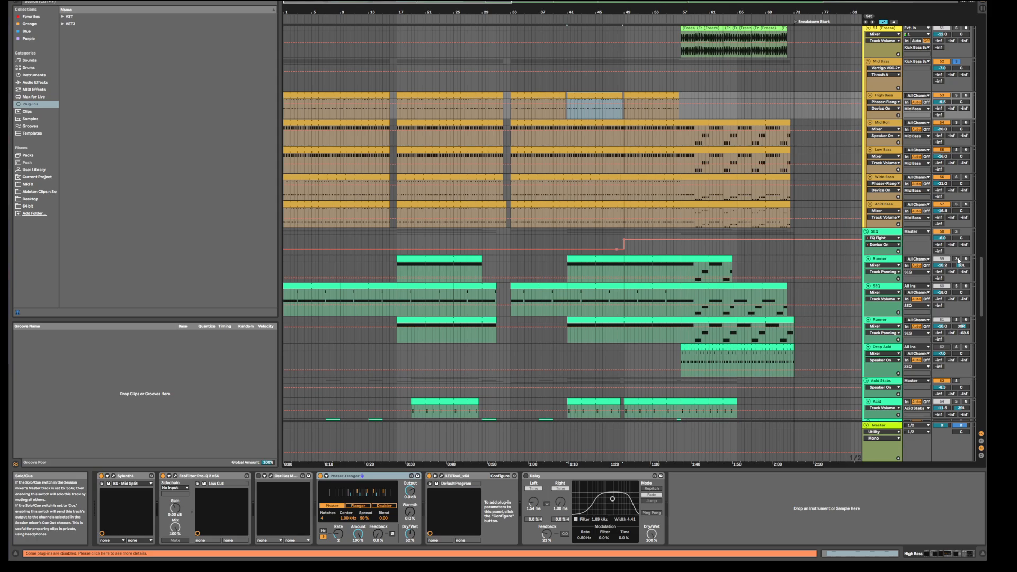
key(space)
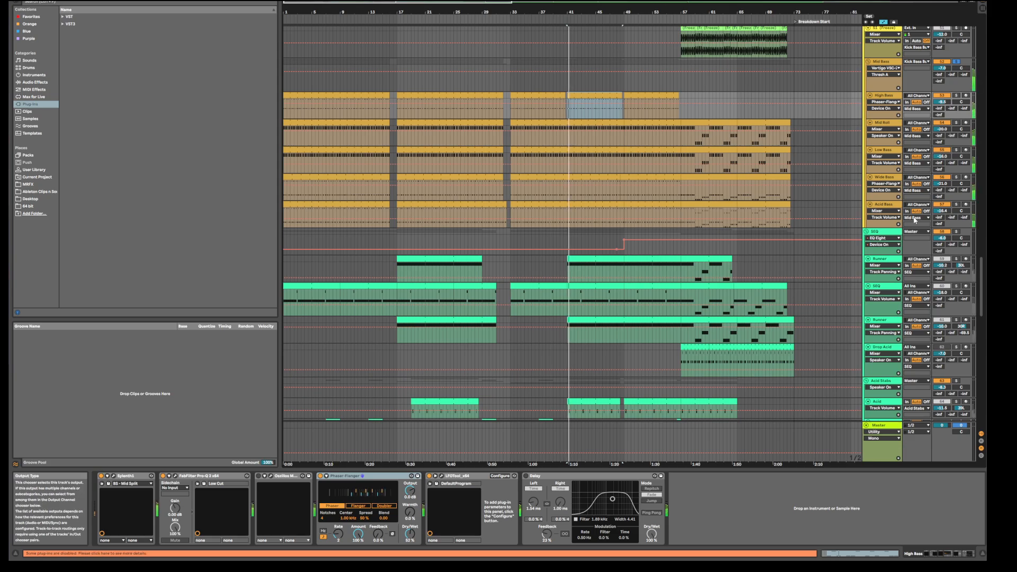
ctrl+click(956, 260)
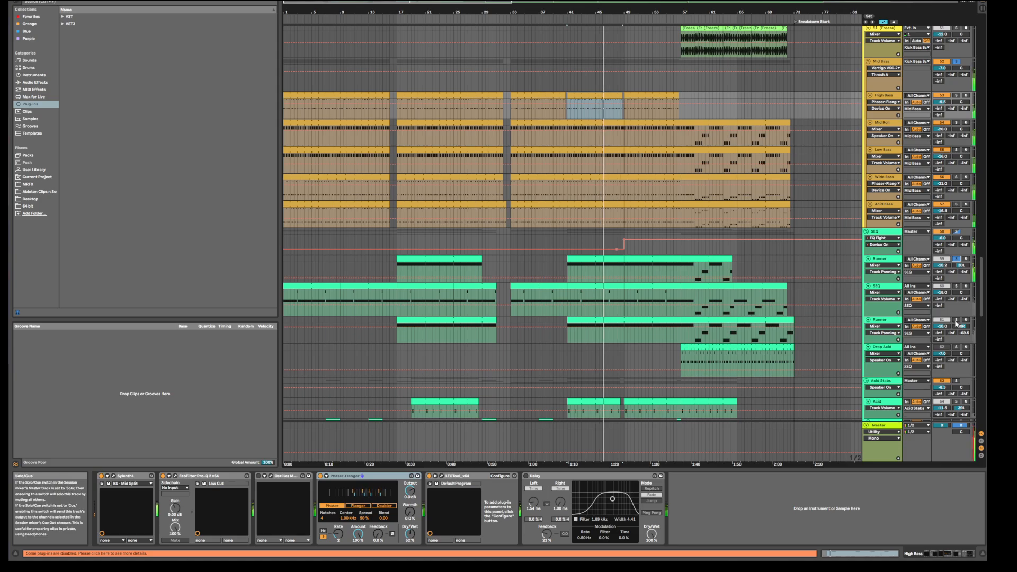
click(957, 321)
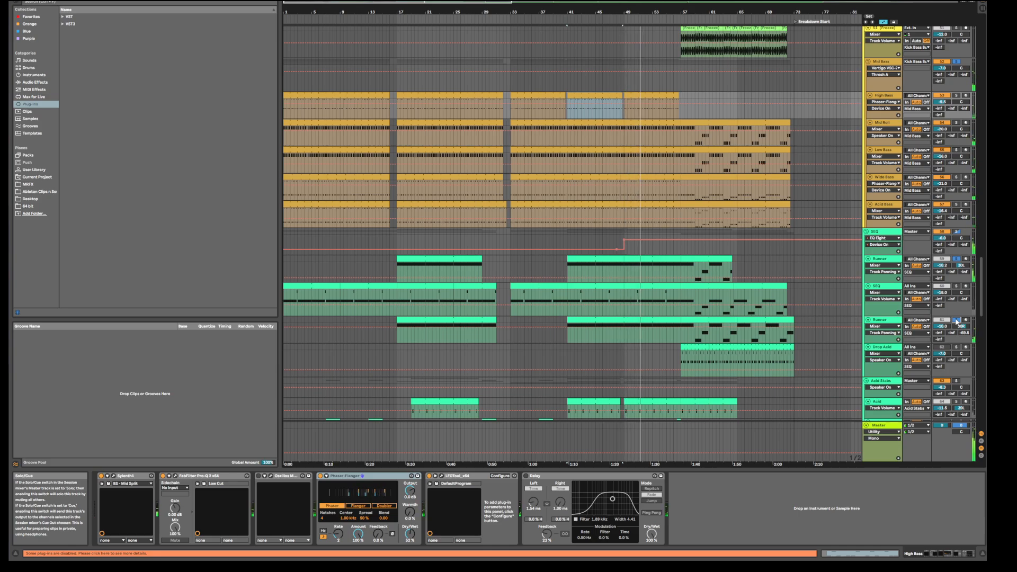
Solo the upper and lower Runner tracks without the Mid Bass group, play them from bar 41 for comparison, and stop playback
click(946, 259)
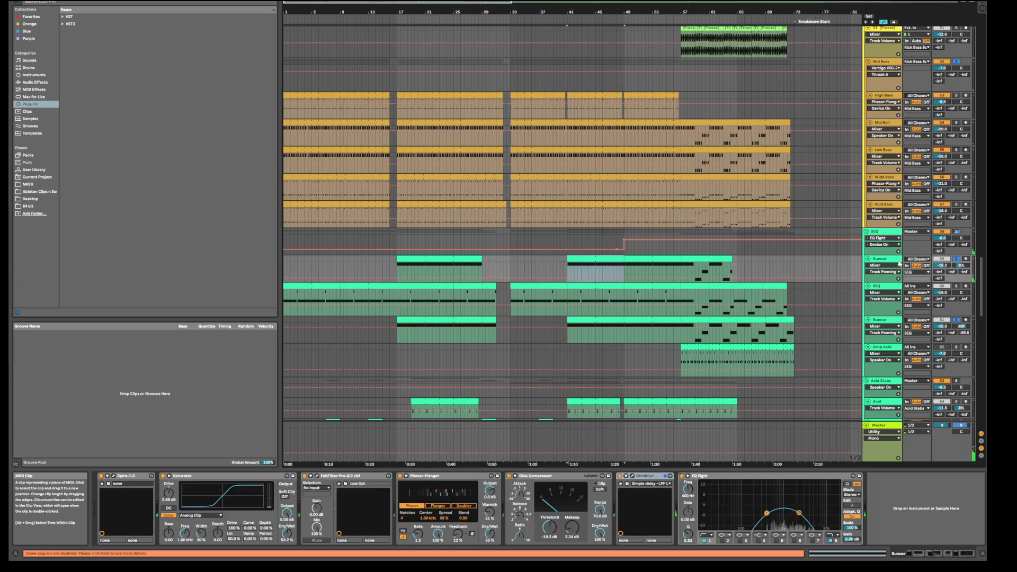
click(957, 259)
click(957, 259)
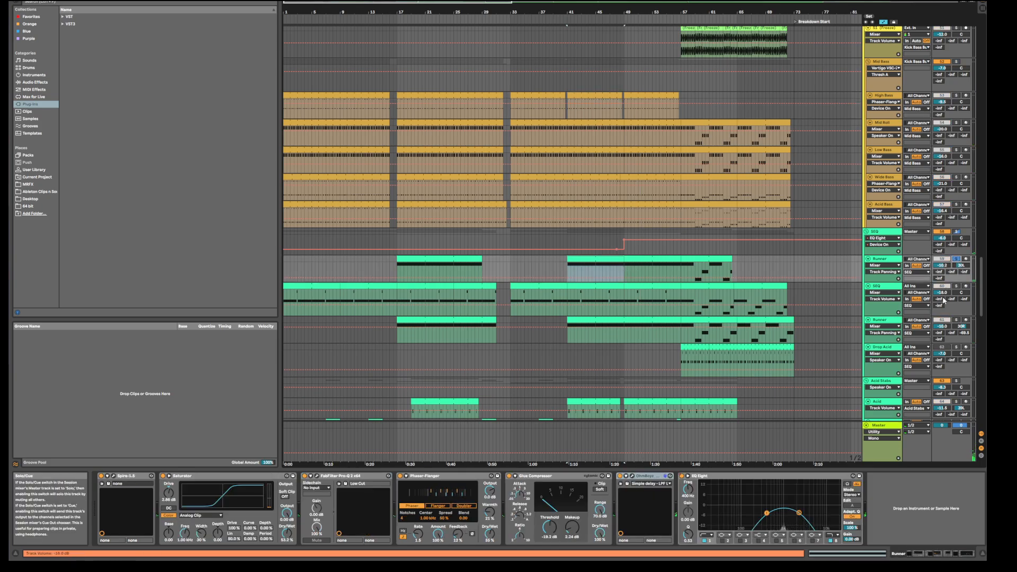
key(space)
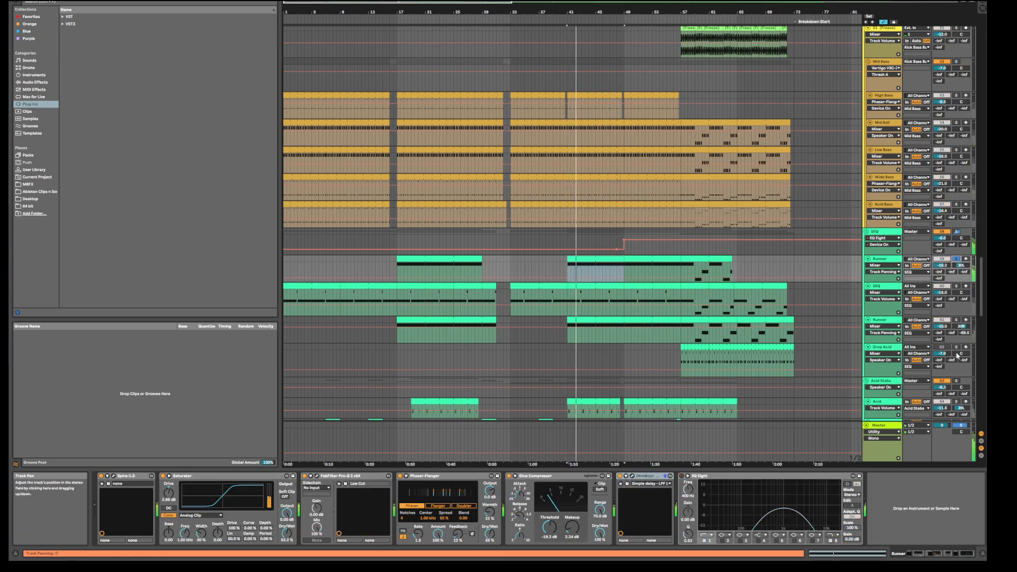
click(957, 319)
key(space)
key(space)
Try panning the lower Runner track further to the right and play it
click(885, 320)
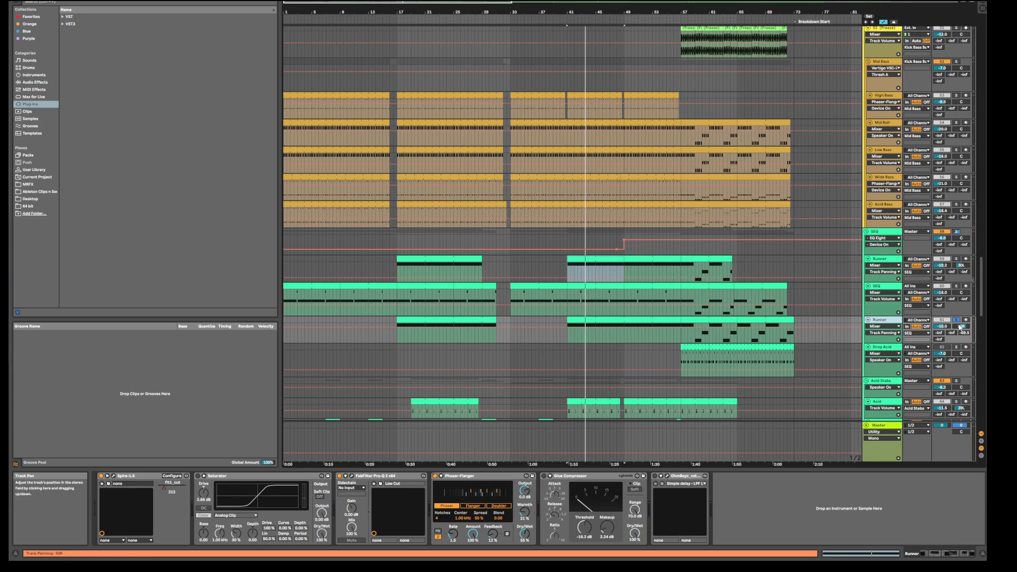
drag(960, 326, 960, 316)
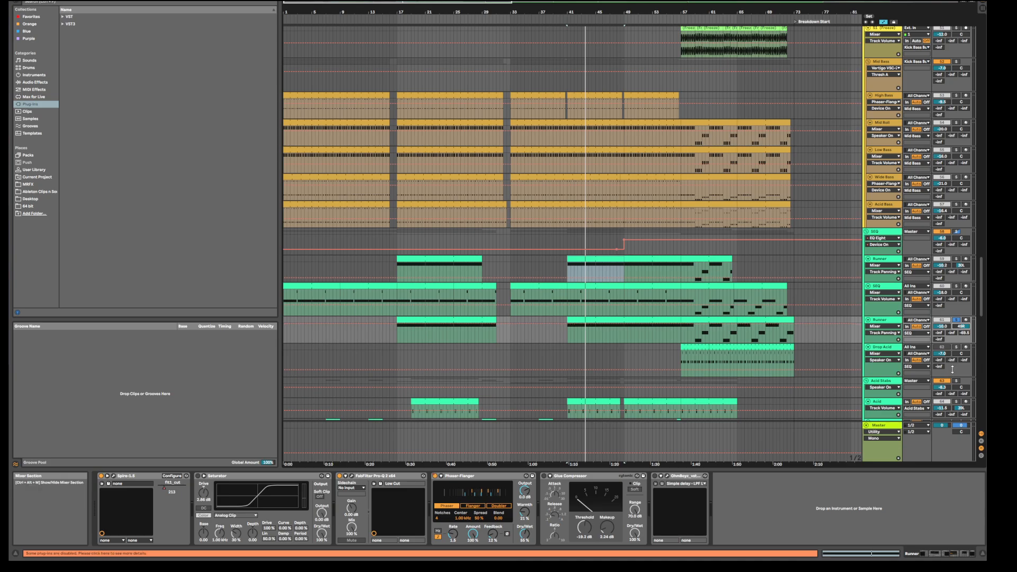
key(space)
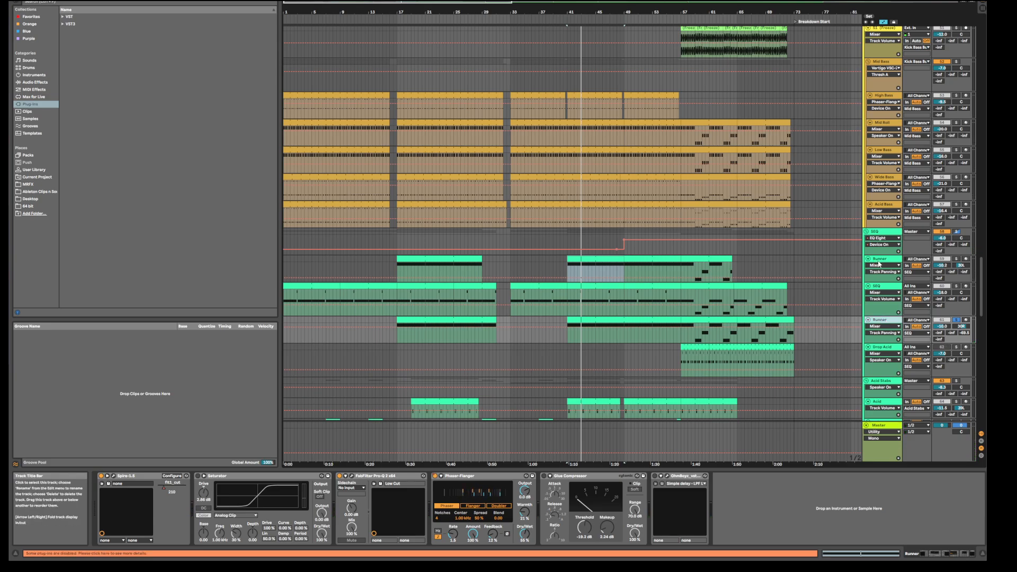
Compare the device chains of the two Runner tracks, and play the Mid Bass group with the upper Runner track in solo
click(879, 263)
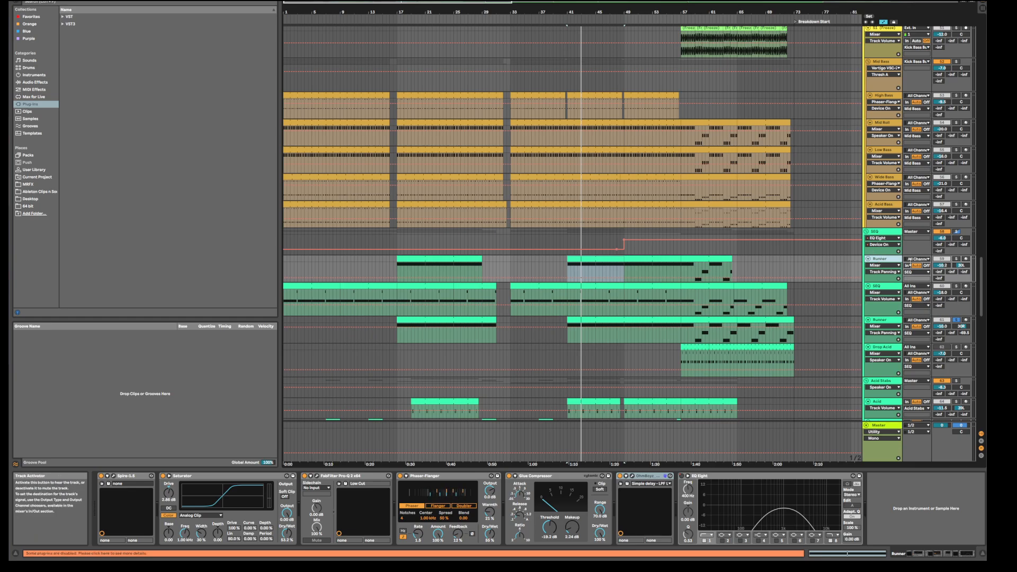
click(891, 322)
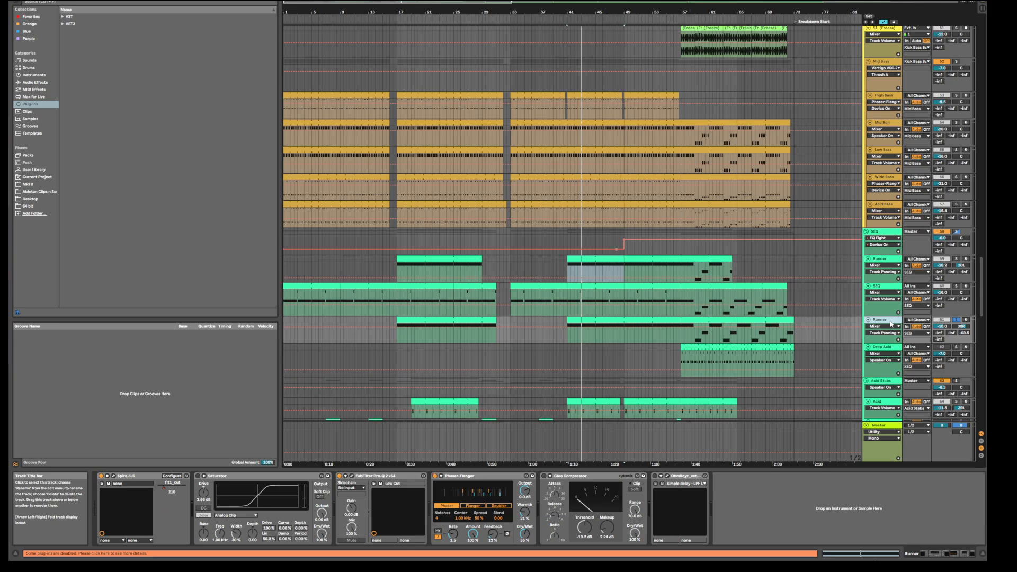
click(881, 261)
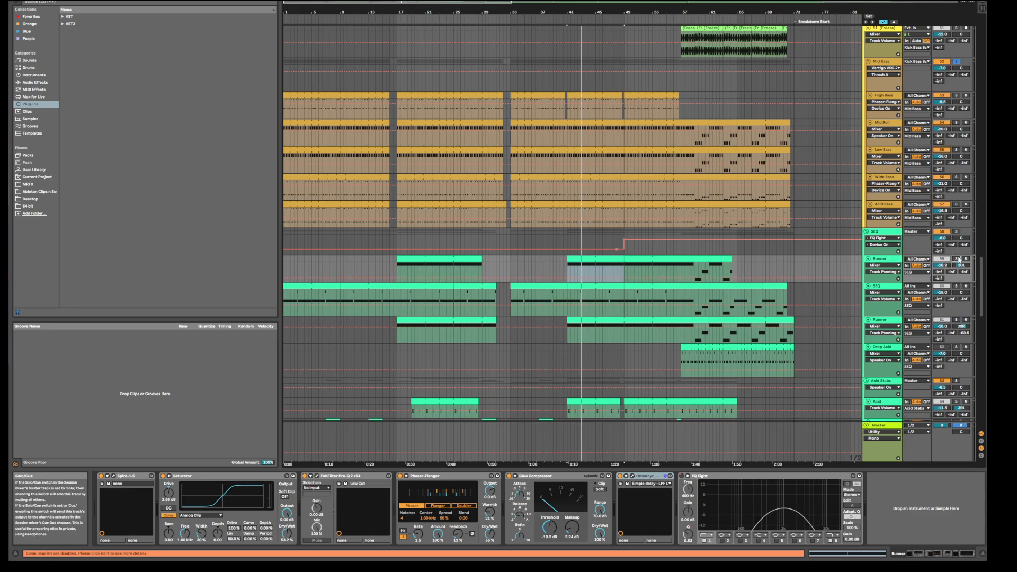
key(space)
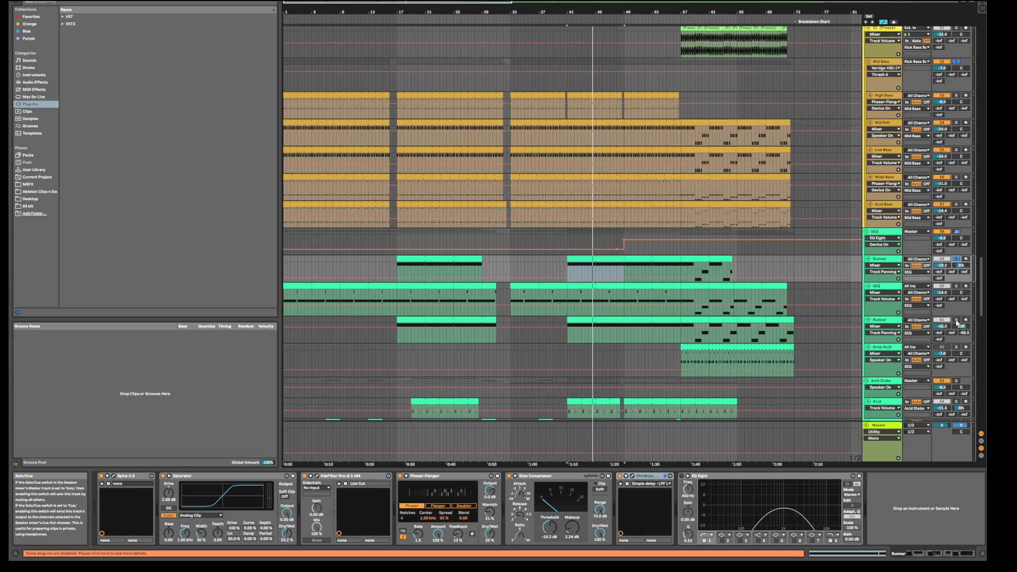
Stop playback and compare the device chains of the two Runner tracks with the chain on the SEQ track
key(space)
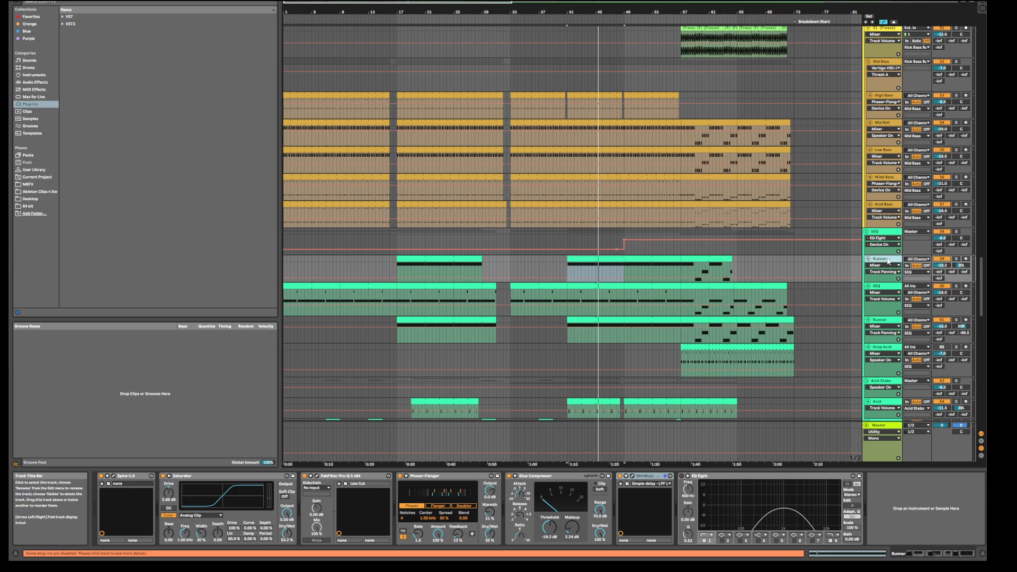
click(884, 288)
click(884, 321)
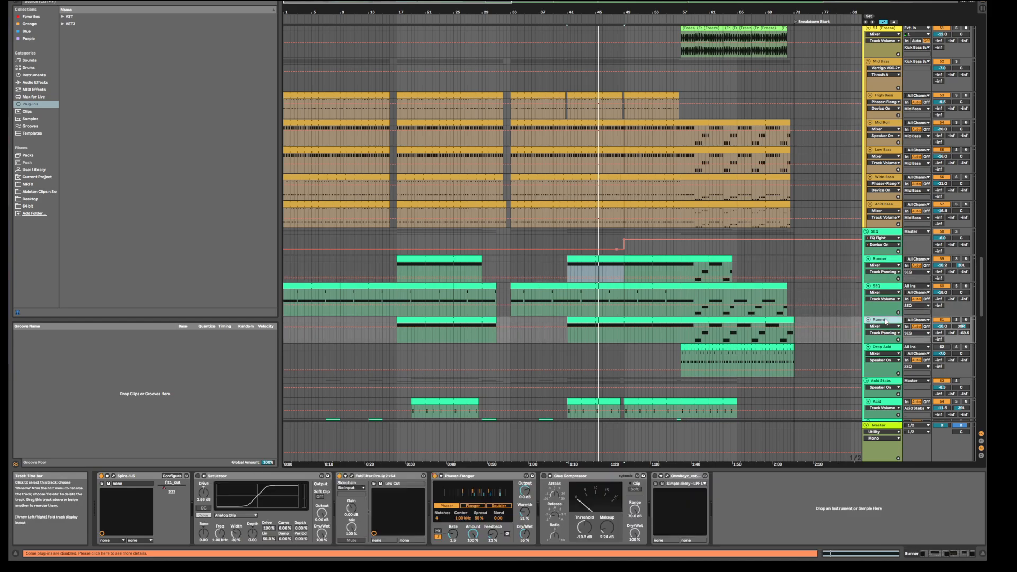
click(886, 289)
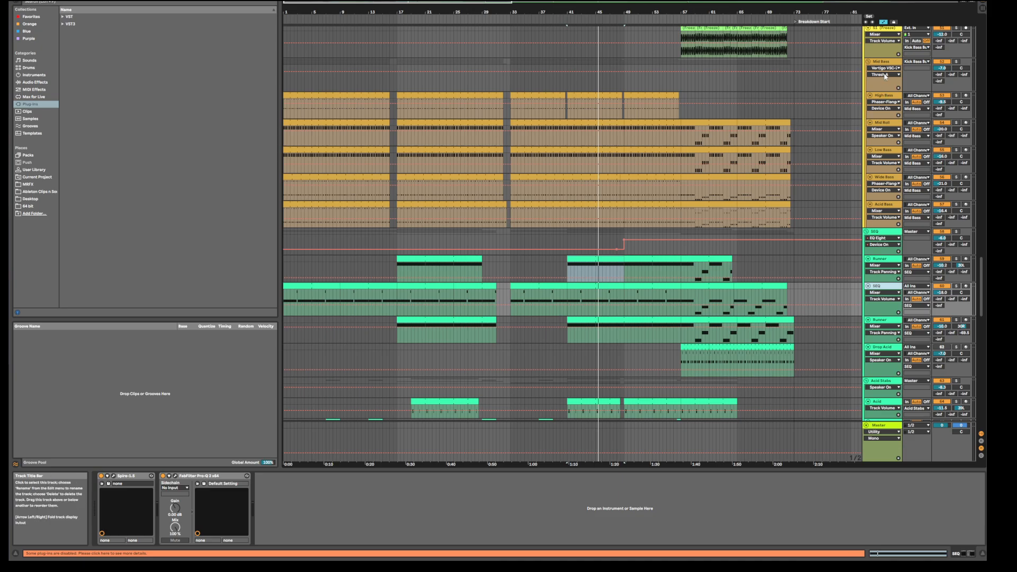
click(881, 259)
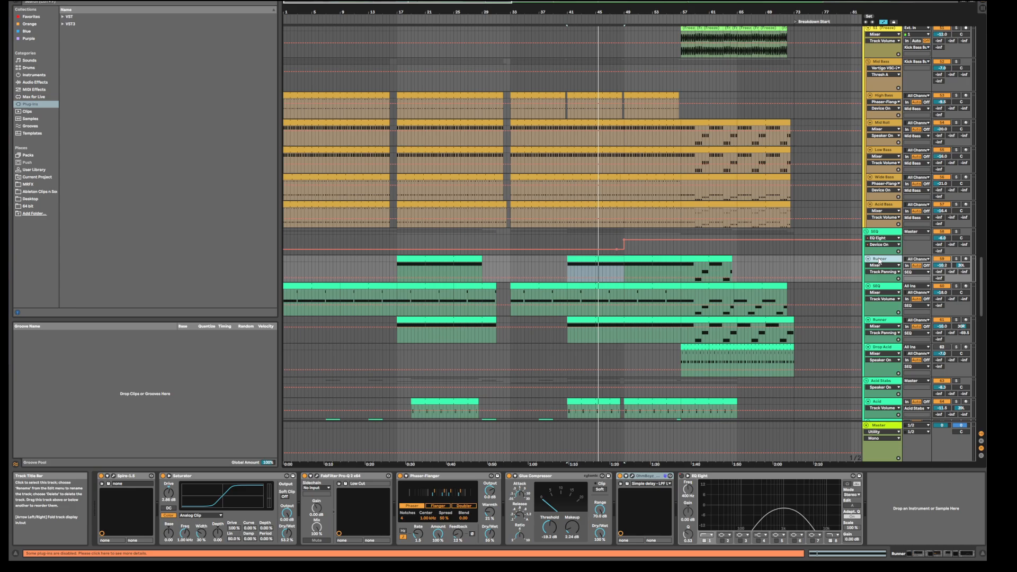
click(881, 289)
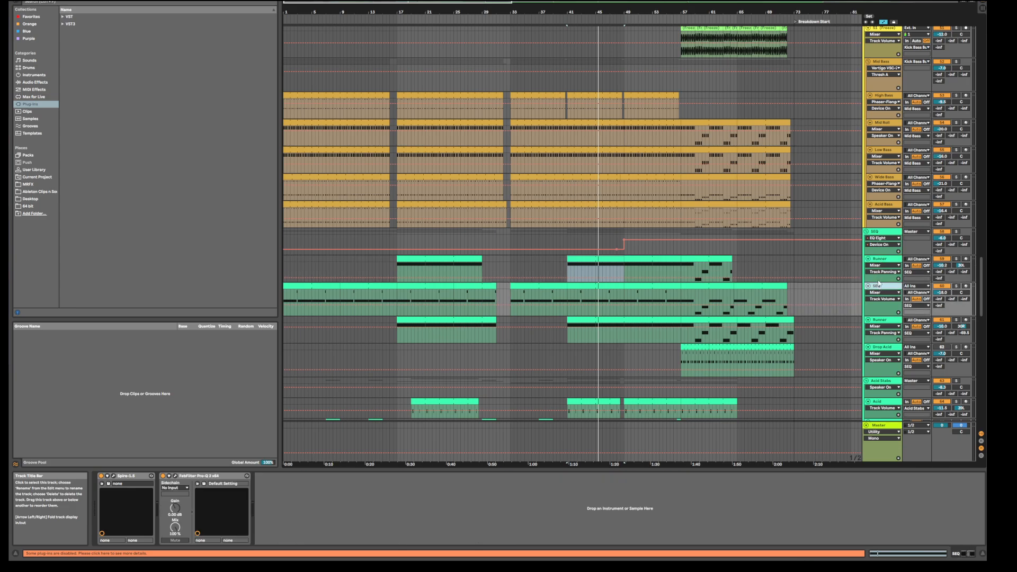
click(882, 260)
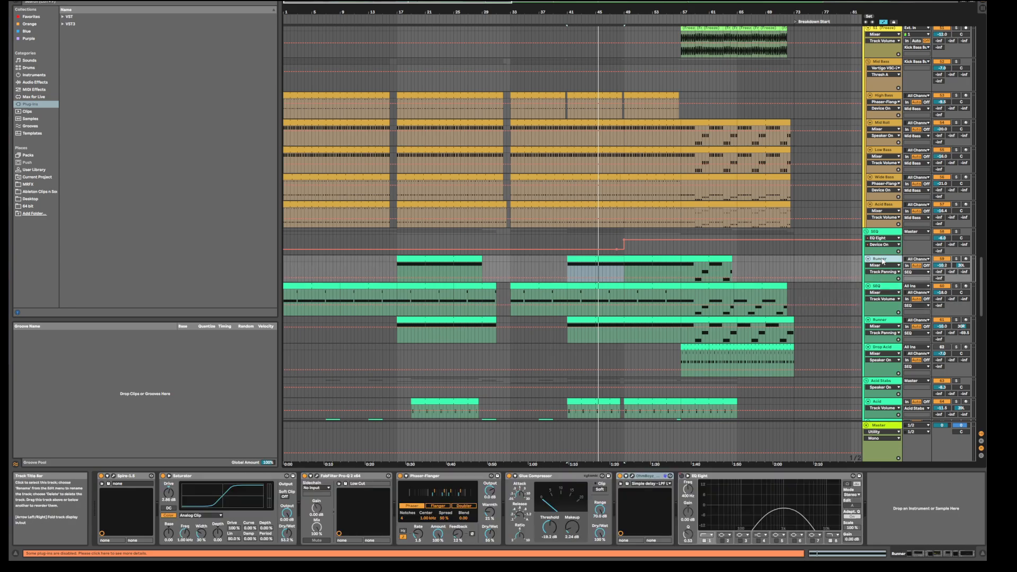
click(879, 287)
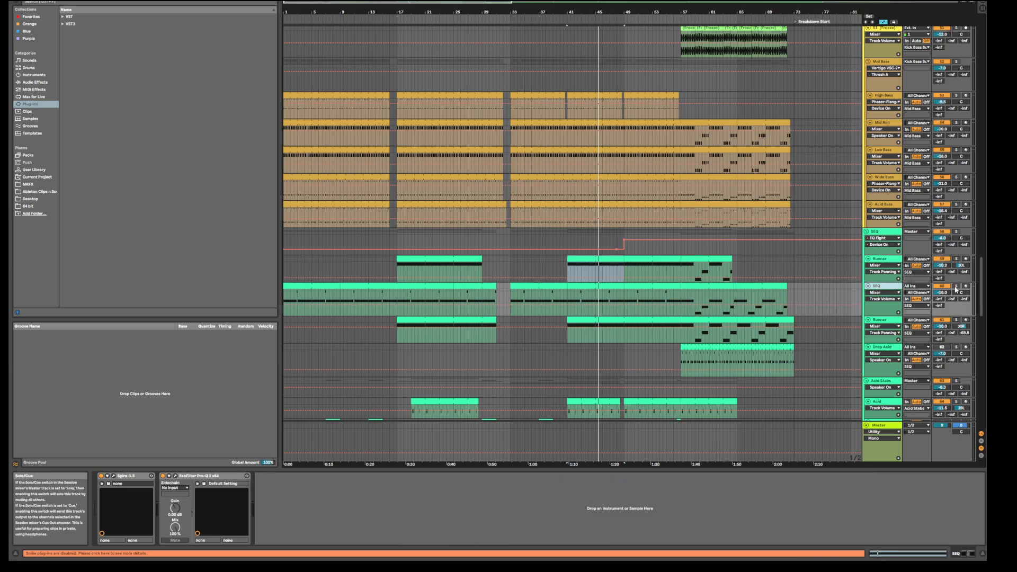
Play the SEQ track alone from bar 41, and open its Spire synth alongside a look at the SEQ group's devices
click(956, 287)
click(584, 287)
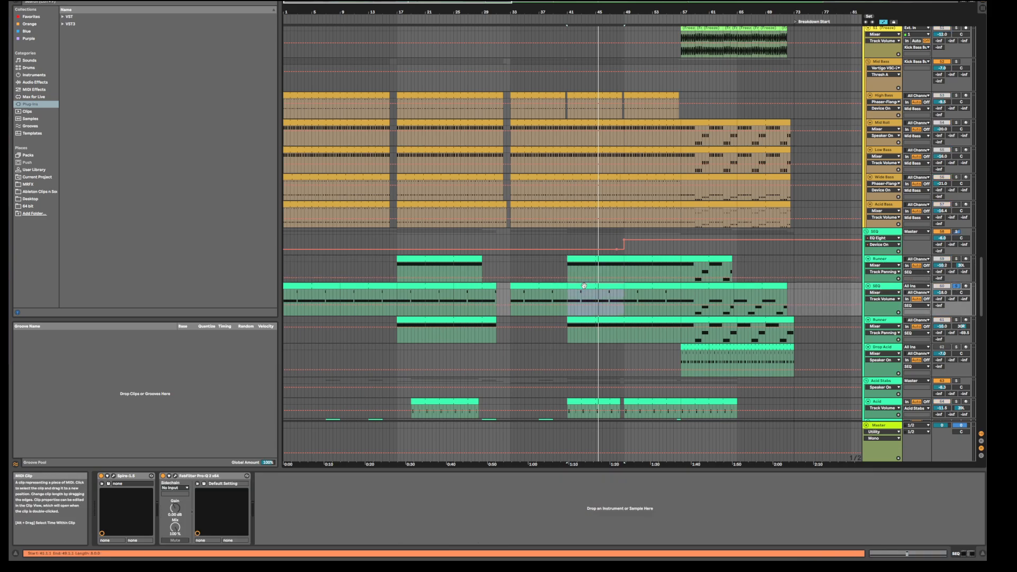
key(space)
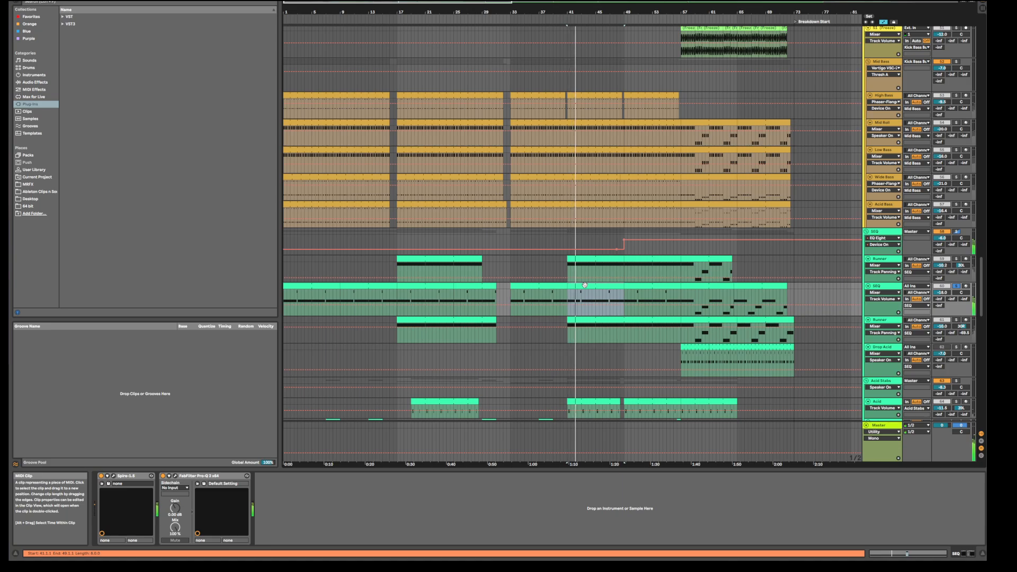
click(114, 477)
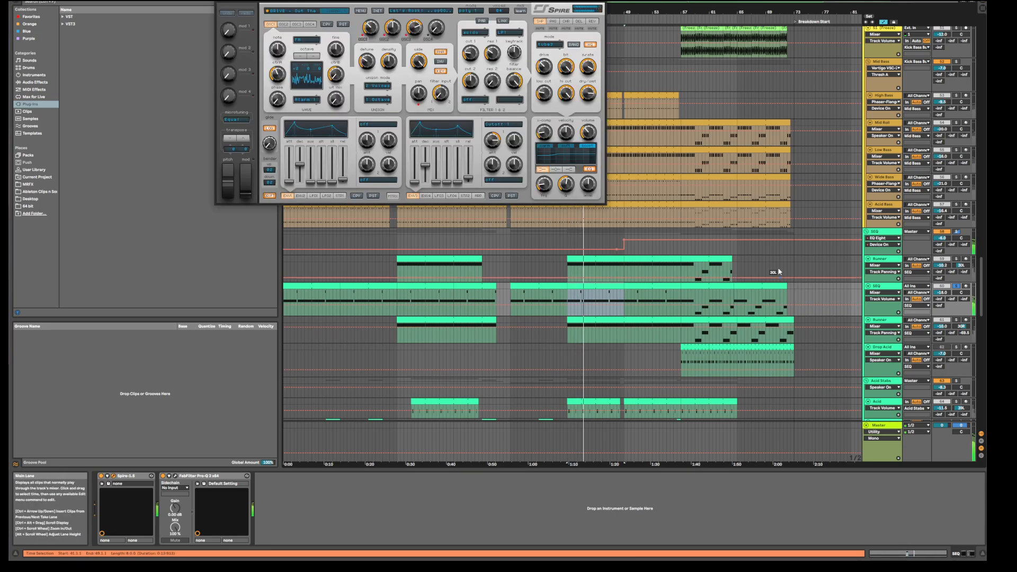
click(888, 233)
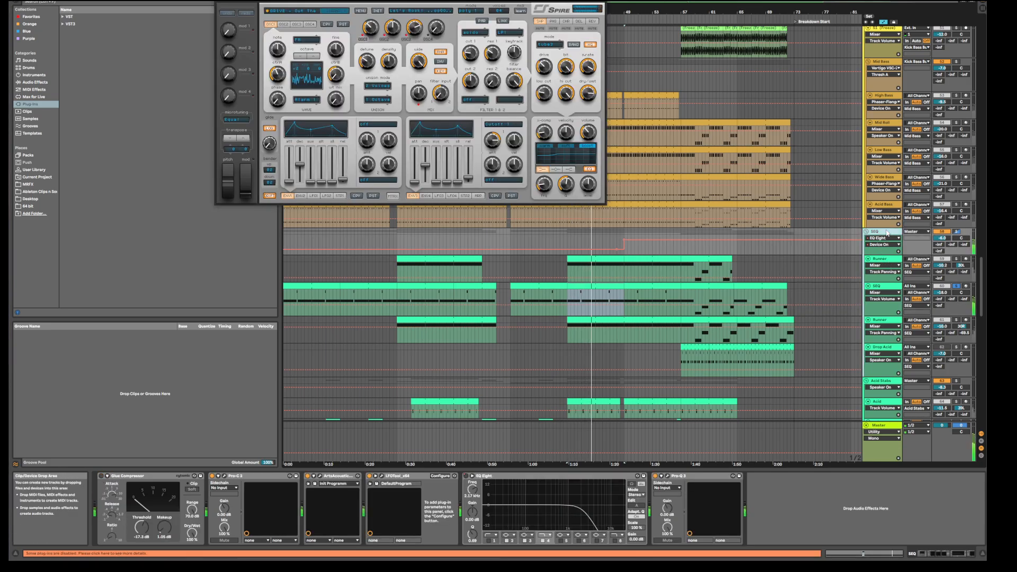
click(771, 199)
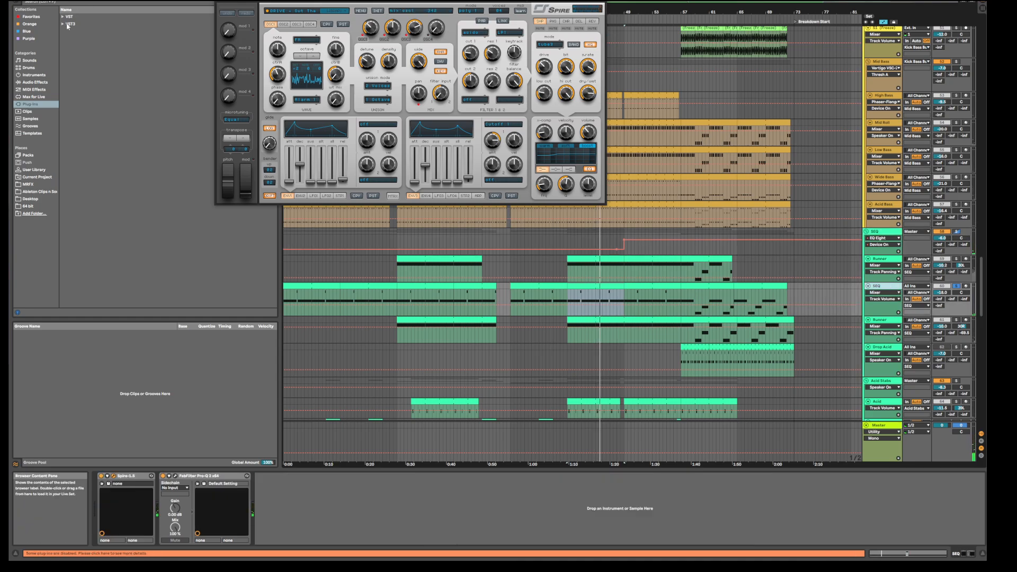
Mute the delay effect in the SEQ track's Spire synth and play the dry sequence
click(578, 22)
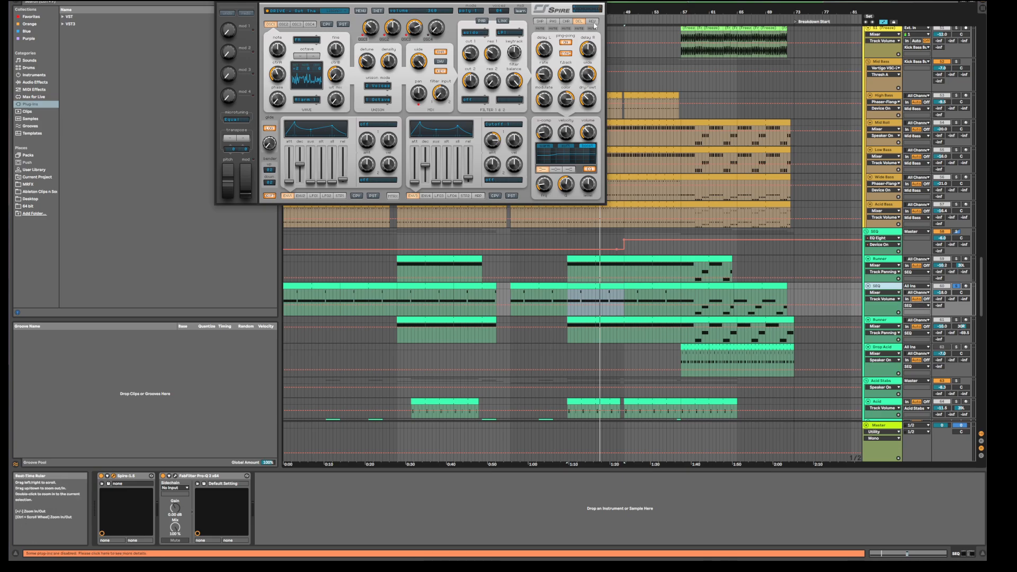
drag(550, 0, 480, 126)
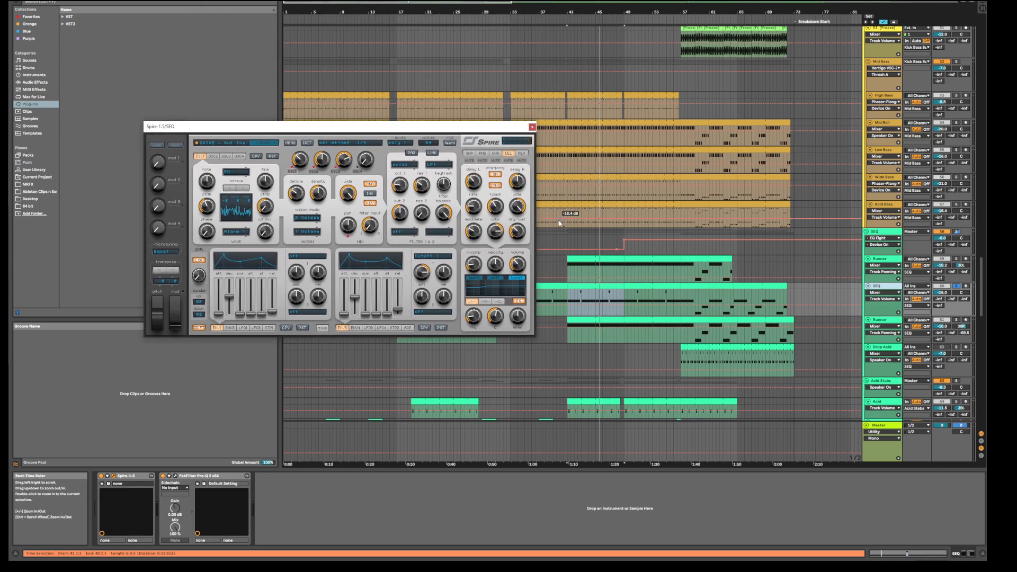
click(509, 160)
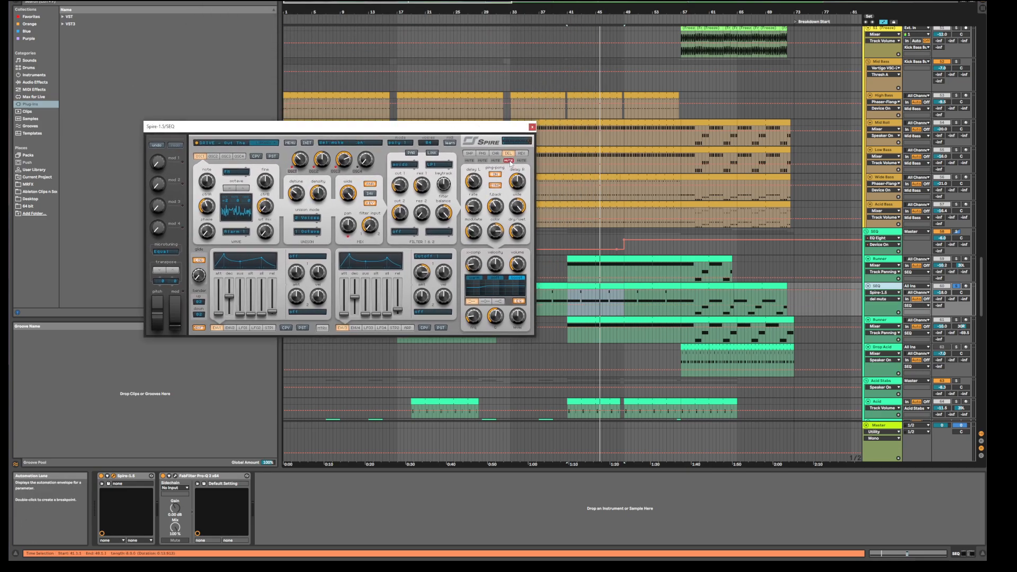
click(880, 287)
key(space)
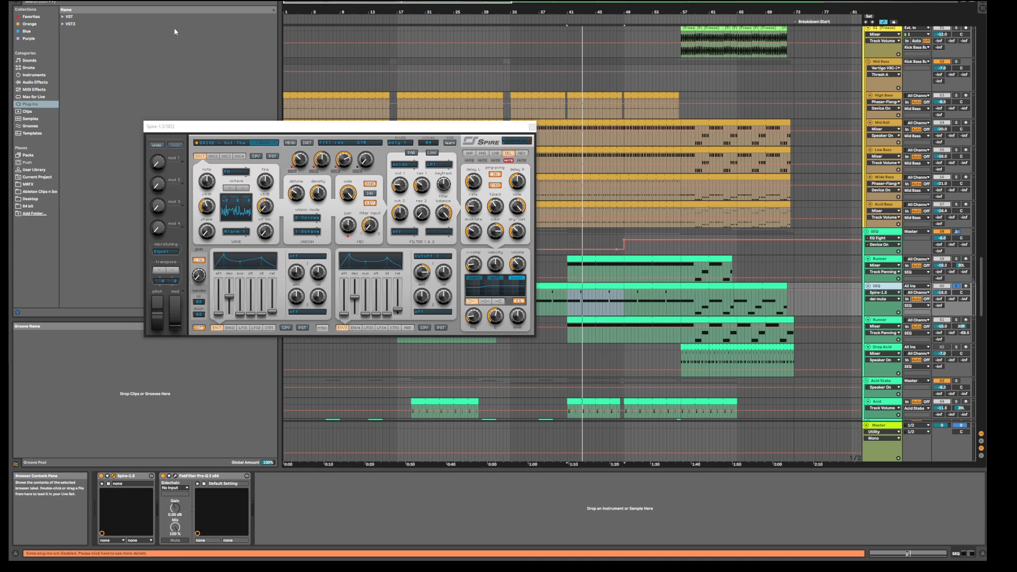
Find the Utility audio effect in the browser and add it after FabFilter Pro-Q on the SEQ track
click(131, 3)
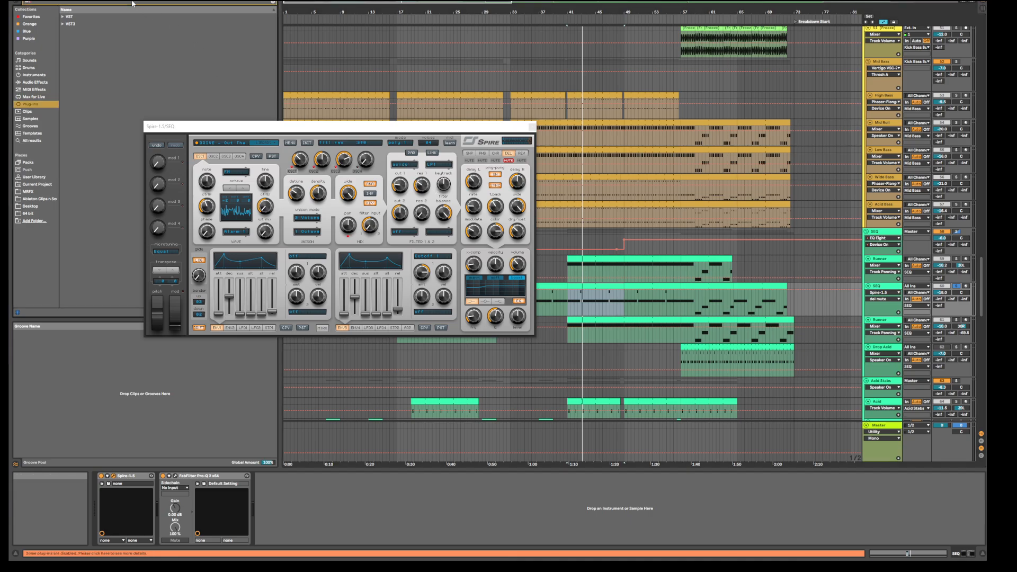
text(util)
click(34, 75)
click(32, 105)
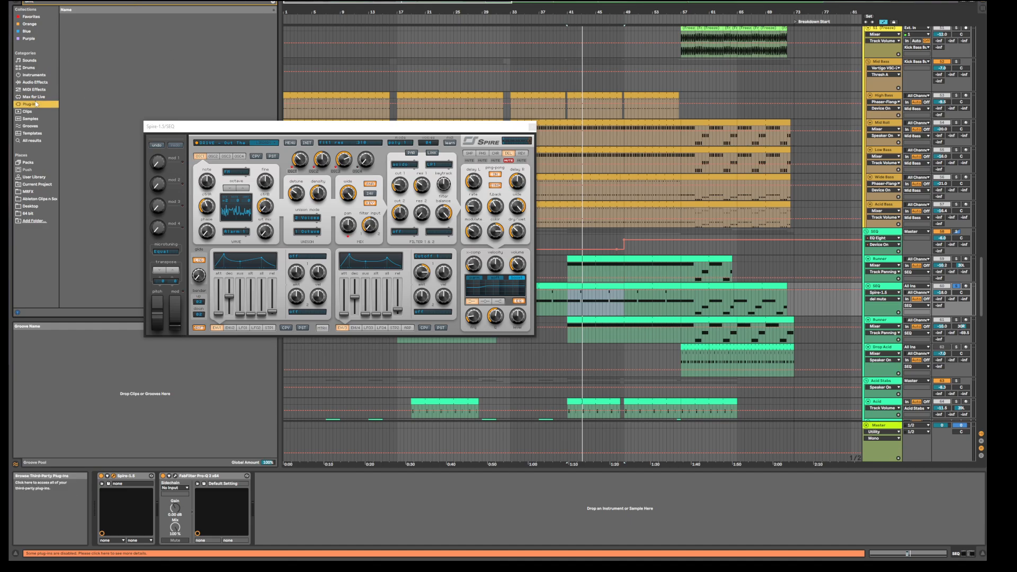
click(34, 97)
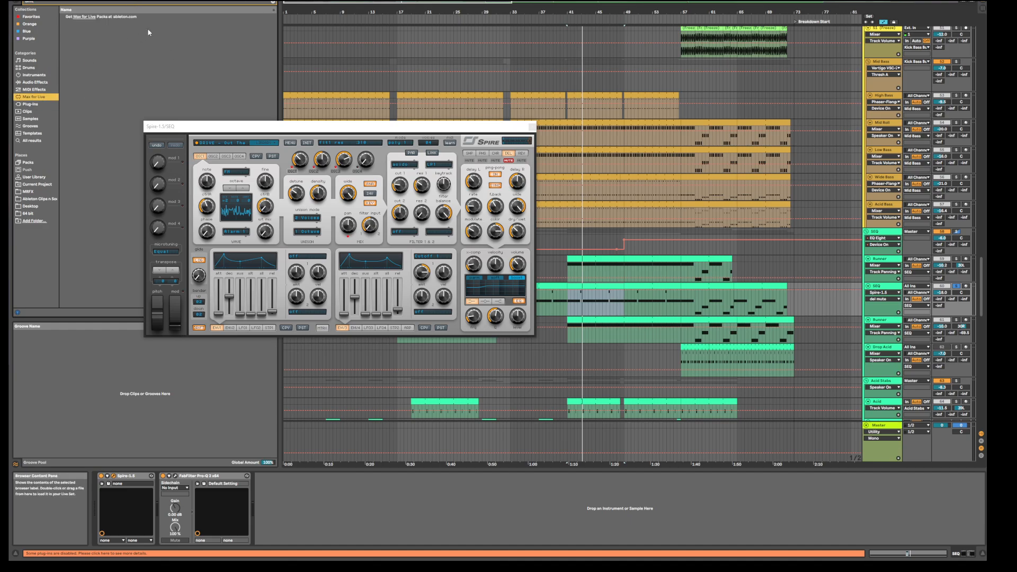
click(271, 3)
text(u)
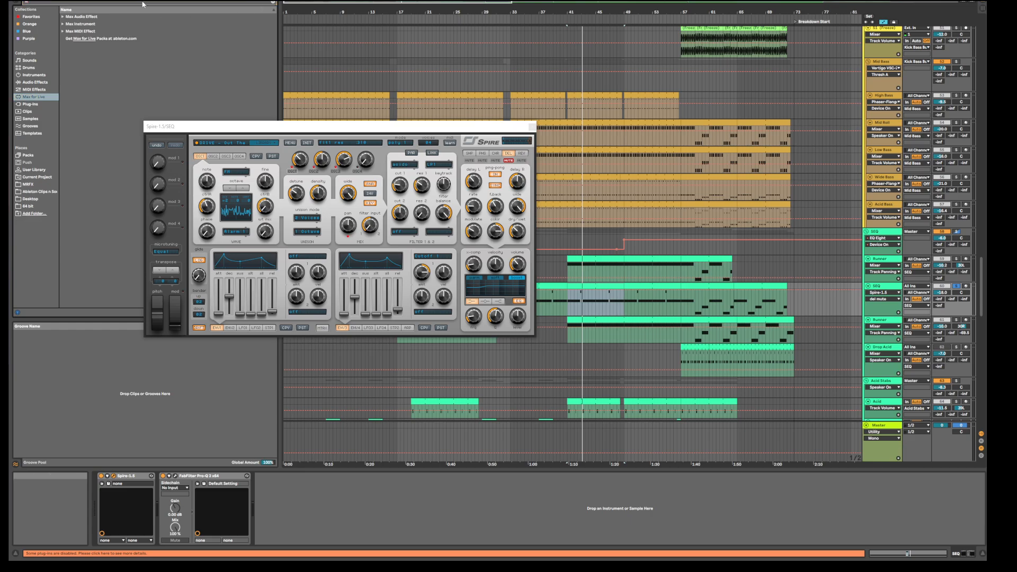
text(t)
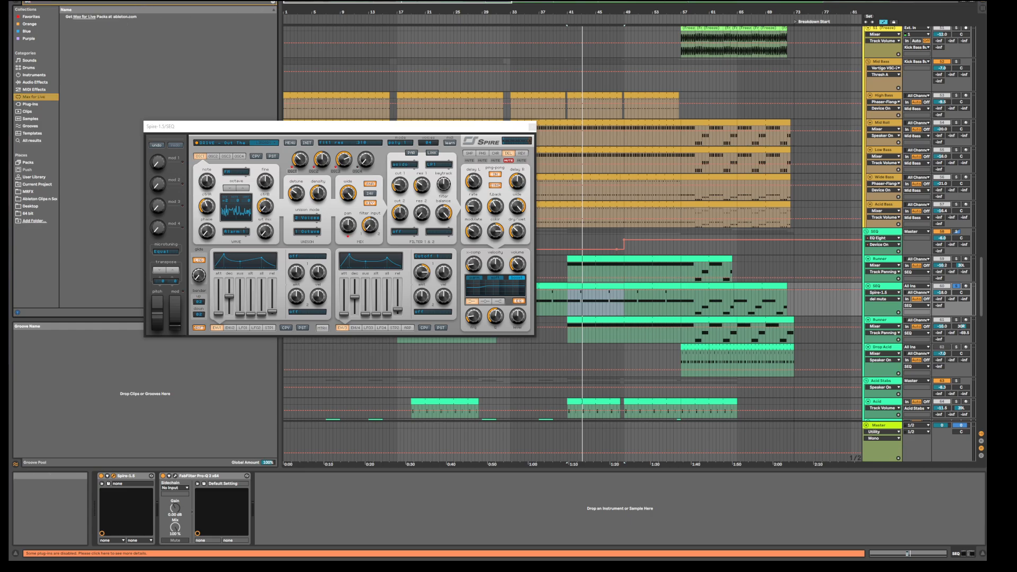
click(35, 82)
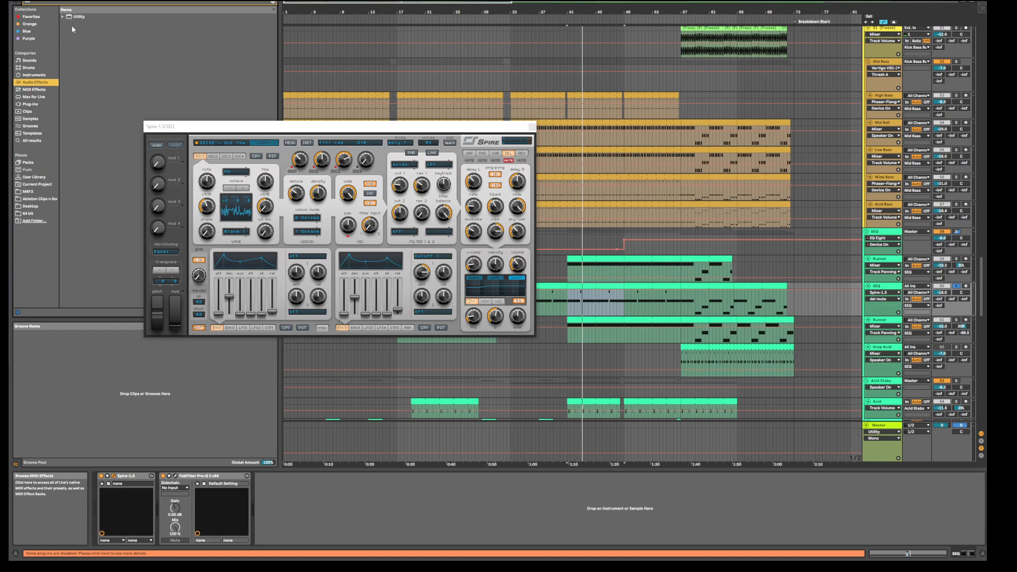
drag(79, 17, 309, 498)
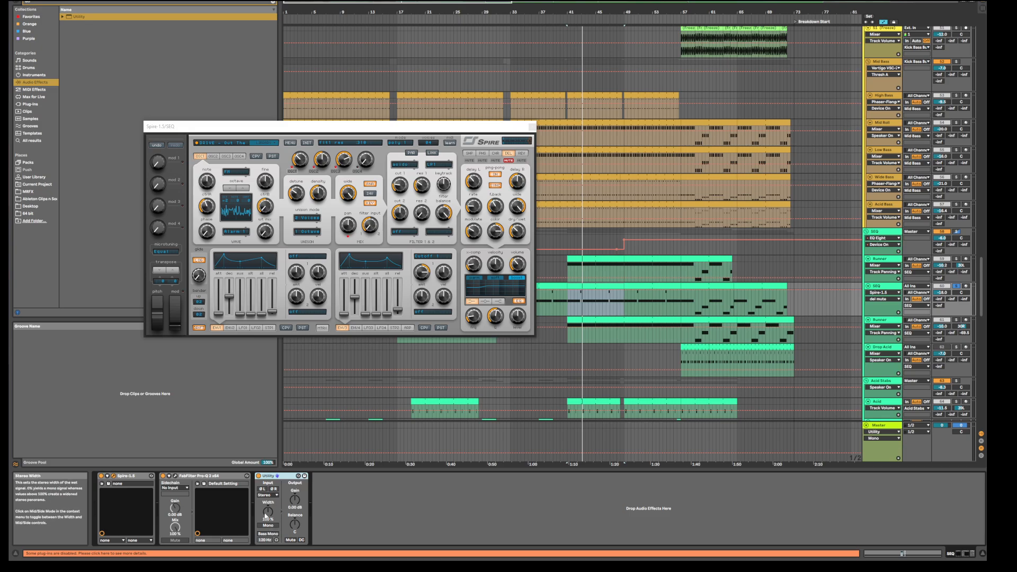
Try Utility's stereo width up to 400% while the SEQ track plays, and restore the width to 100%
key(space)
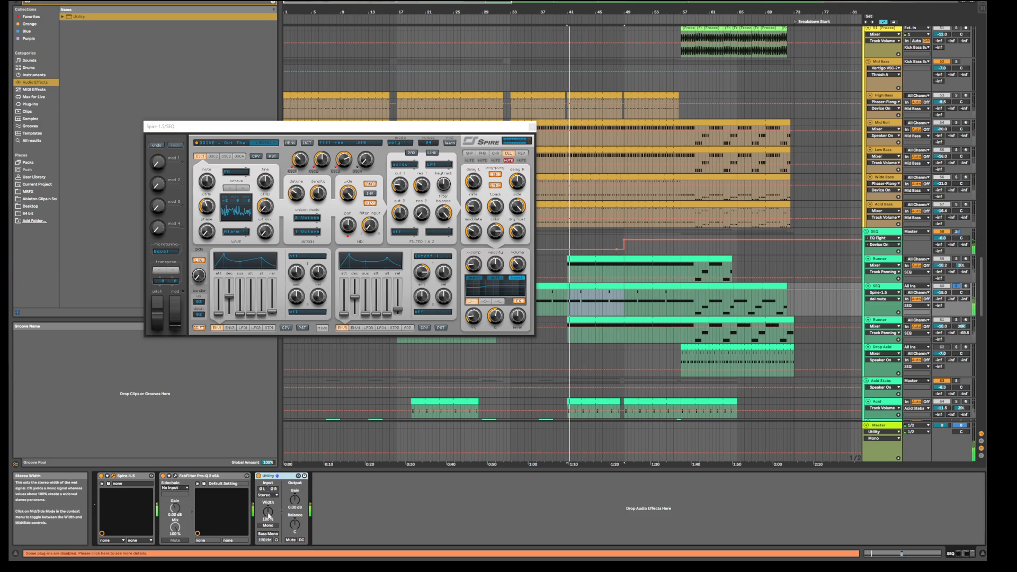
mouse_move(269, 512)
mouse_down()
mouse_move(269, 539)
mouse_move(269, 493)
mouse_move(269, 515)
mouse_up()
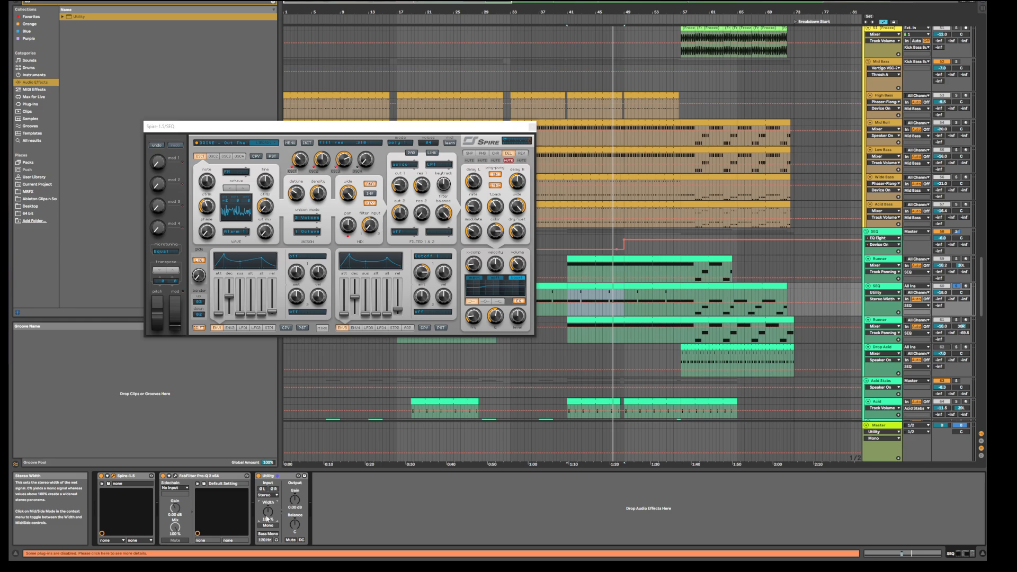
key(space)
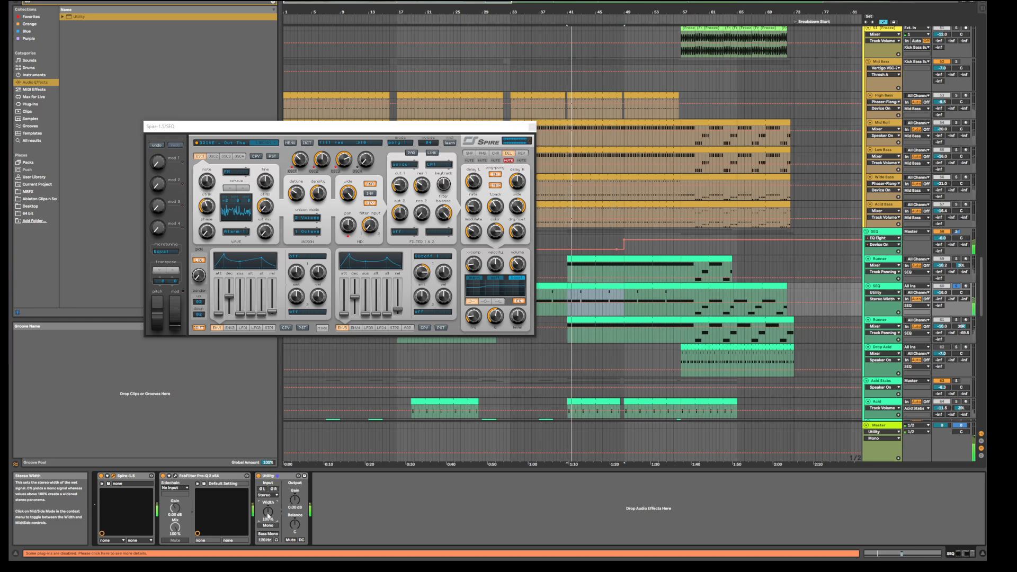
mouse_move(268, 517)
mouse_down()
mouse_move(268, 540)
mouse_move(268, 434)
mouse_up()
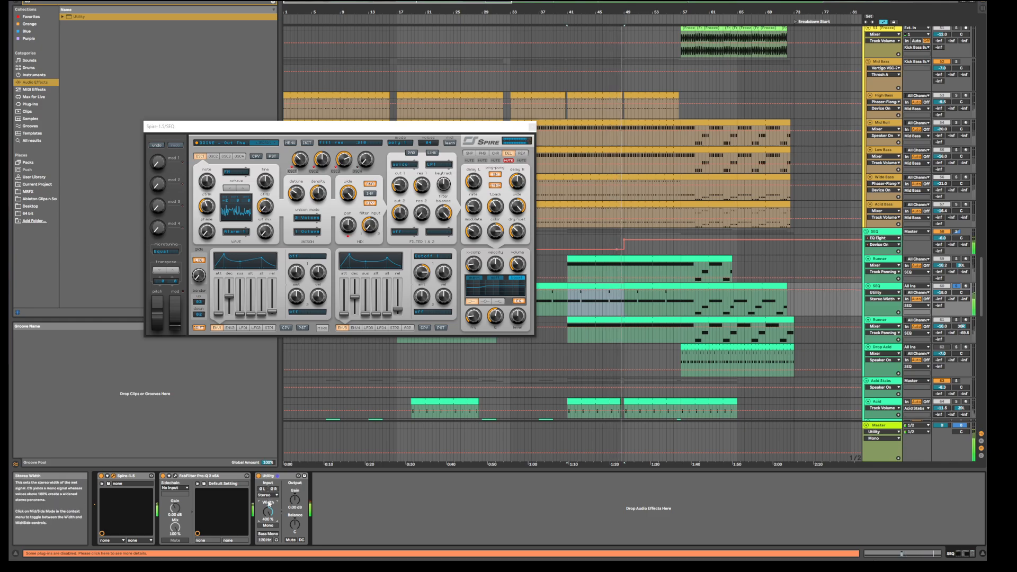
double_click(267, 513)
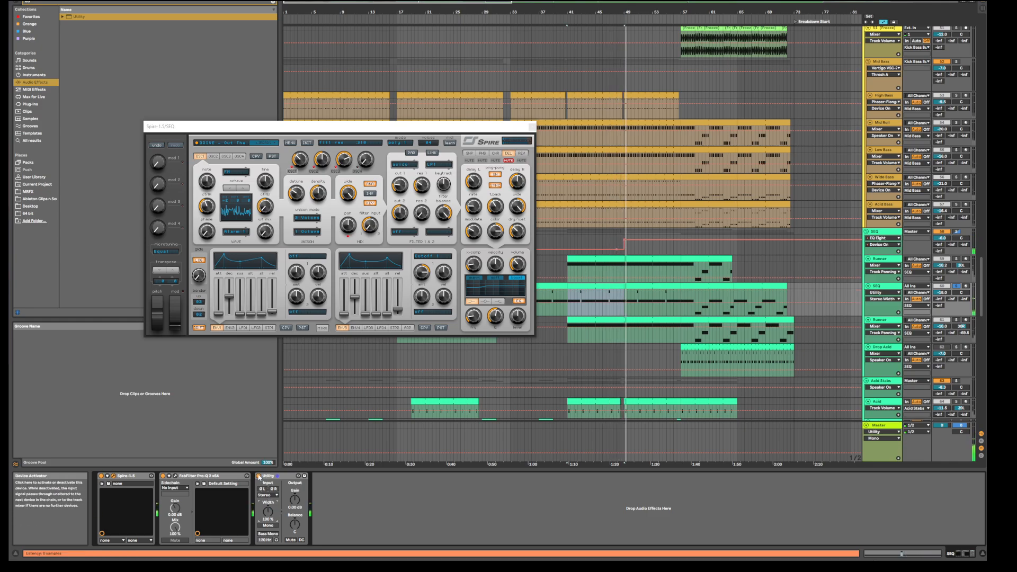
Deactivate Utility on the SEQ track and close the Spire window
click(258, 477)
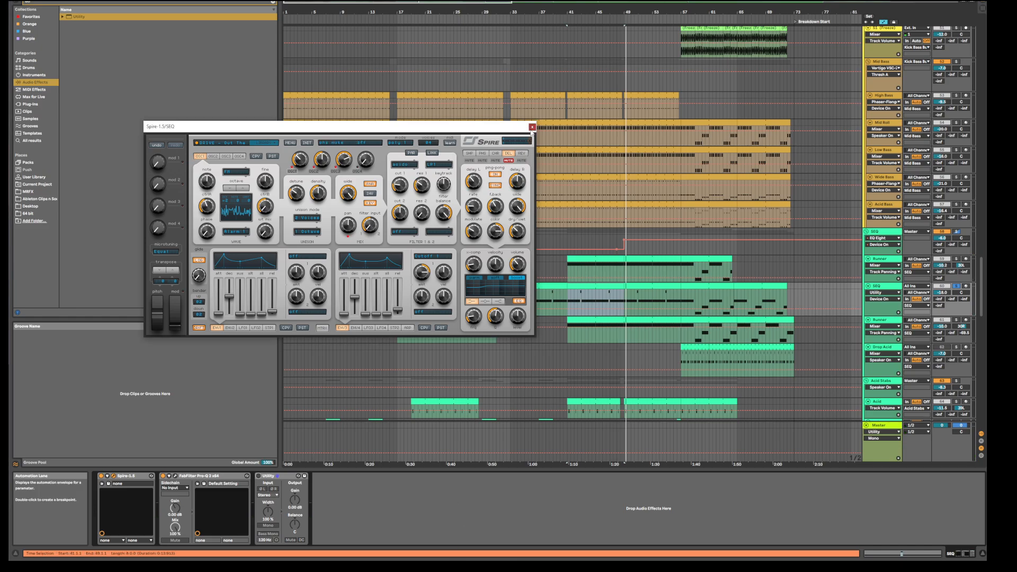
click(532, 126)
Search the audio effects for a delay and add Ableton's Delay device after Utility on the SEQ track
click(271, 3)
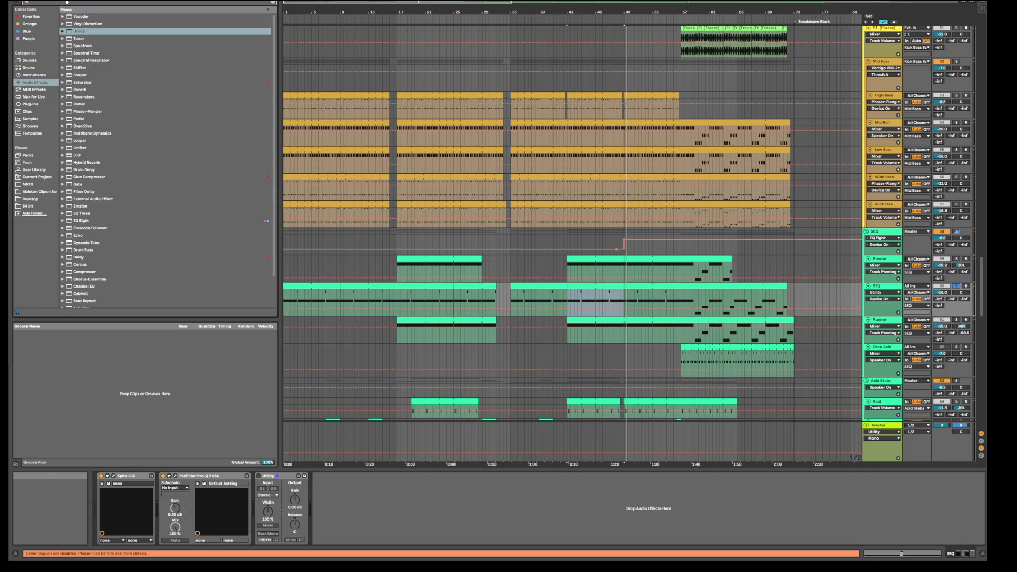
text(sl)
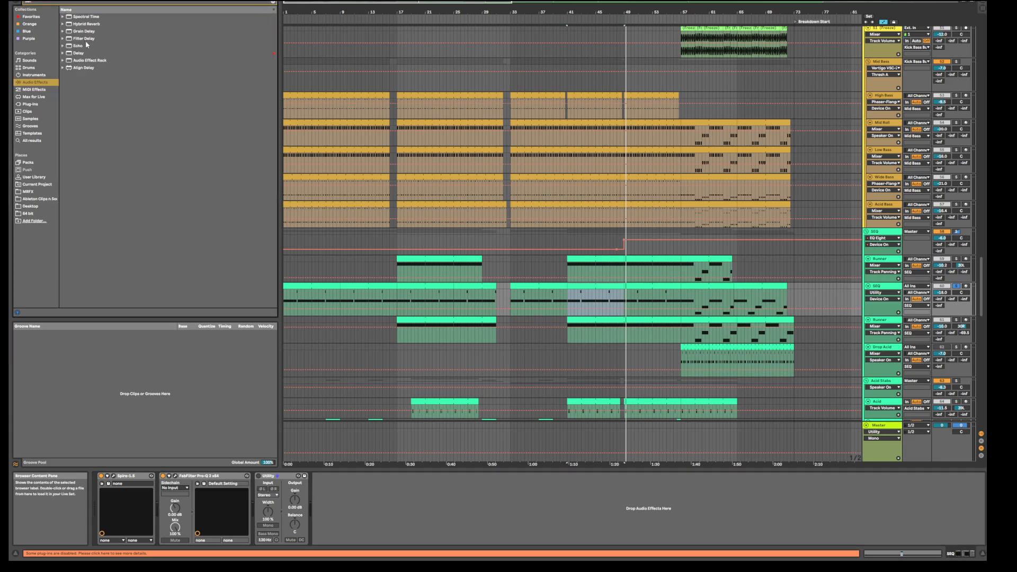
drag(78, 54, 383, 499)
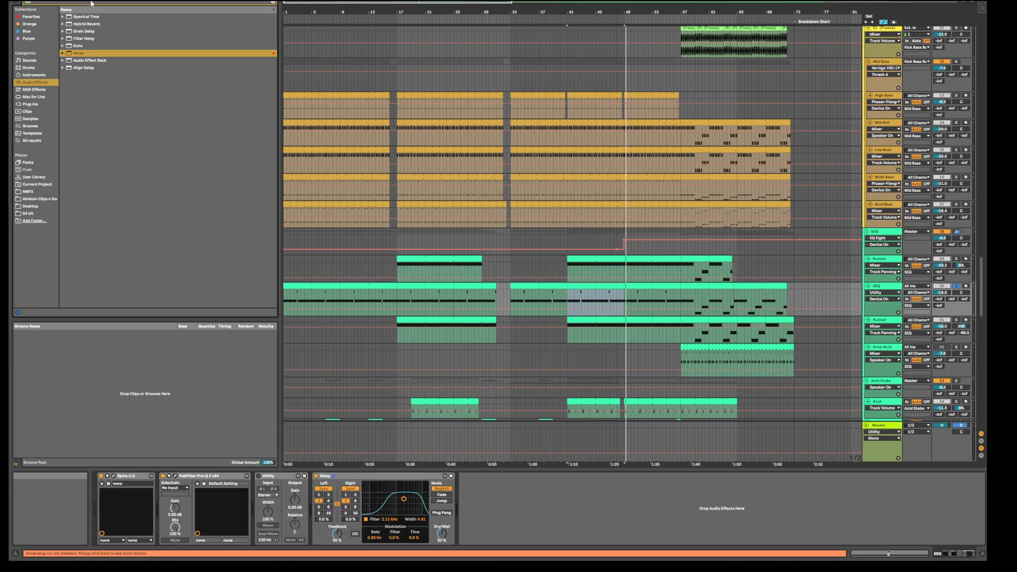
Add the OhmBoyz delay plug-in after Delay on the SEQ track, and set Delay's dry/wet to 25%
click(29, 105)
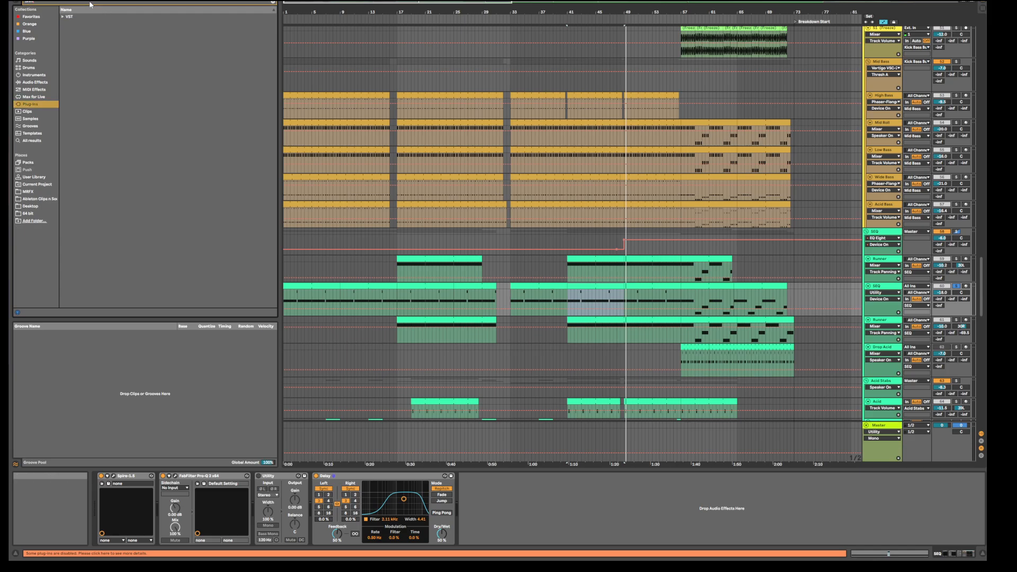
click(62, 17)
drag(83, 34, 558, 509)
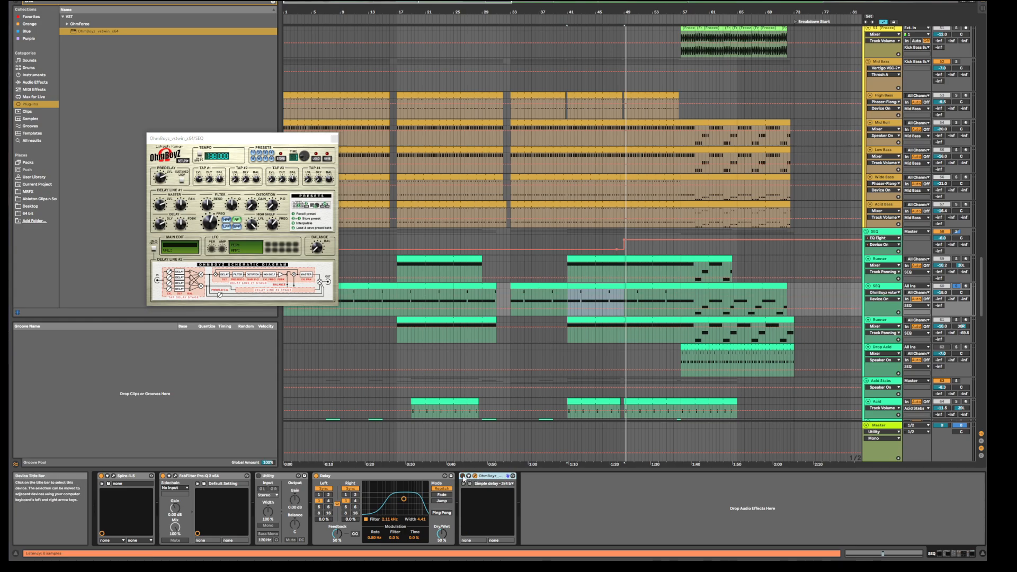
drag(441, 533, 442, 535)
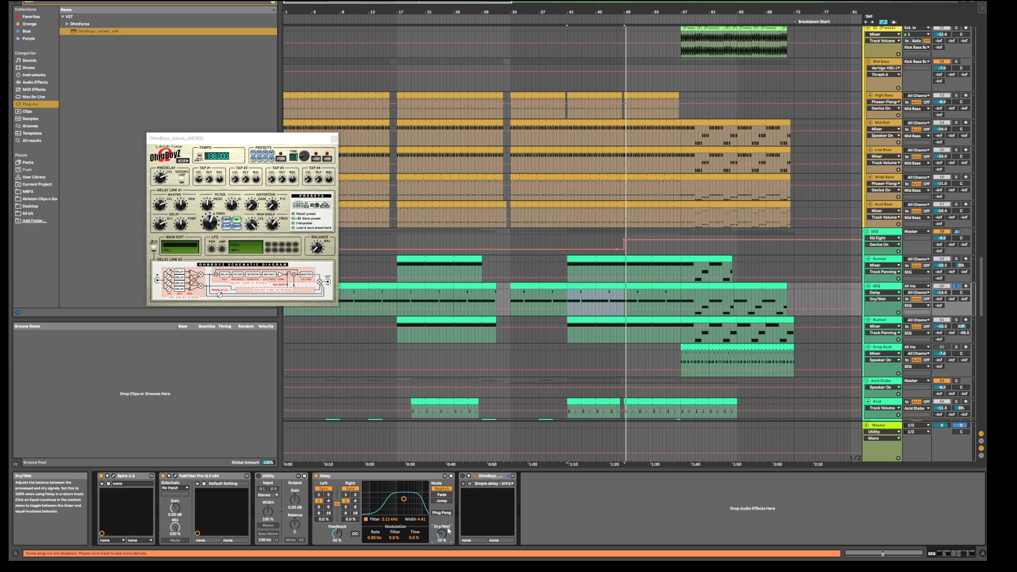
While the SEQ track plays, set Delay's dry/wet to 30%, left and right offsets to -1.6% and 3.1%, and feedback to 55%
key(space)
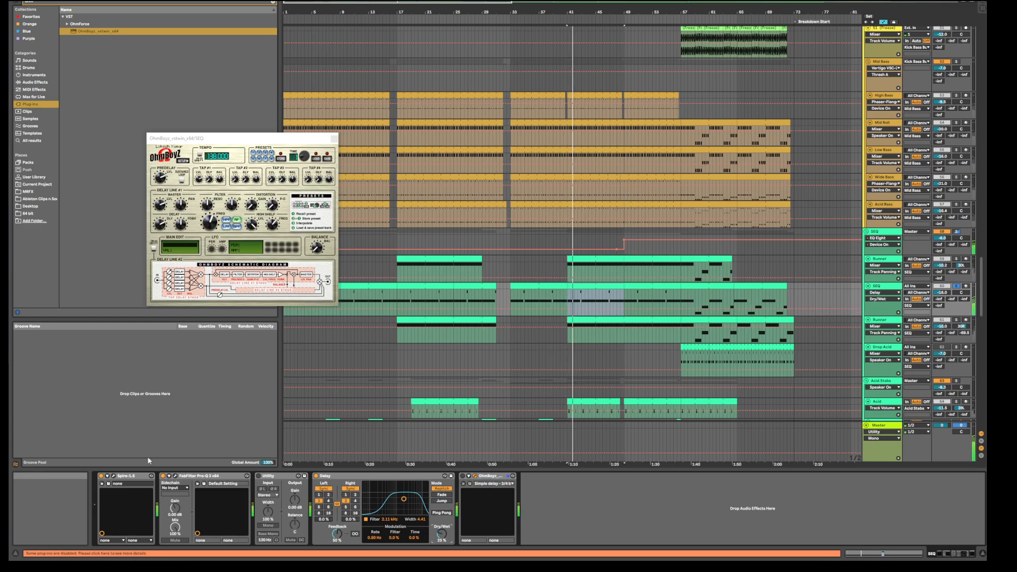
click(151, 476)
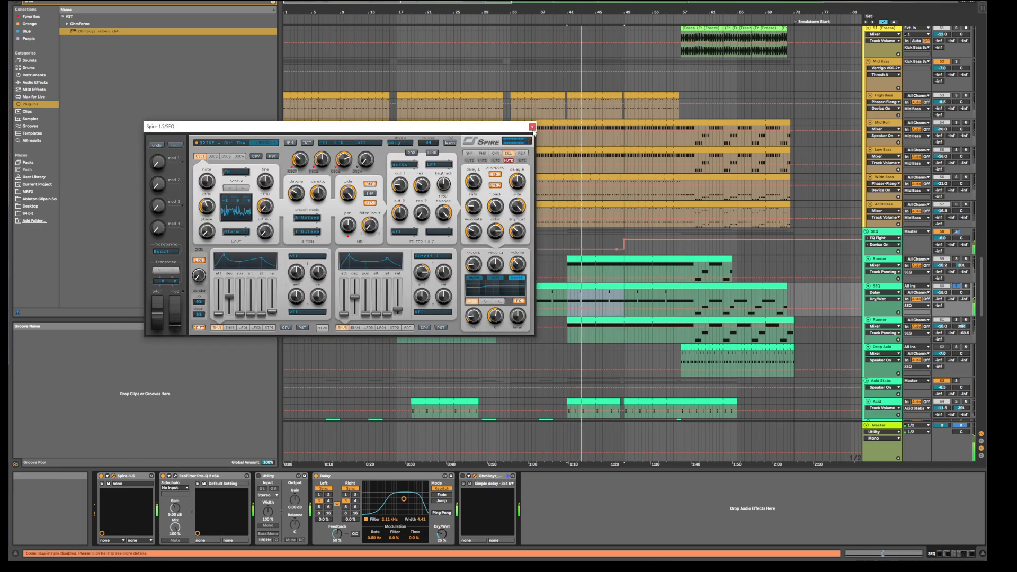
click(532, 128)
drag(442, 534, 442, 527)
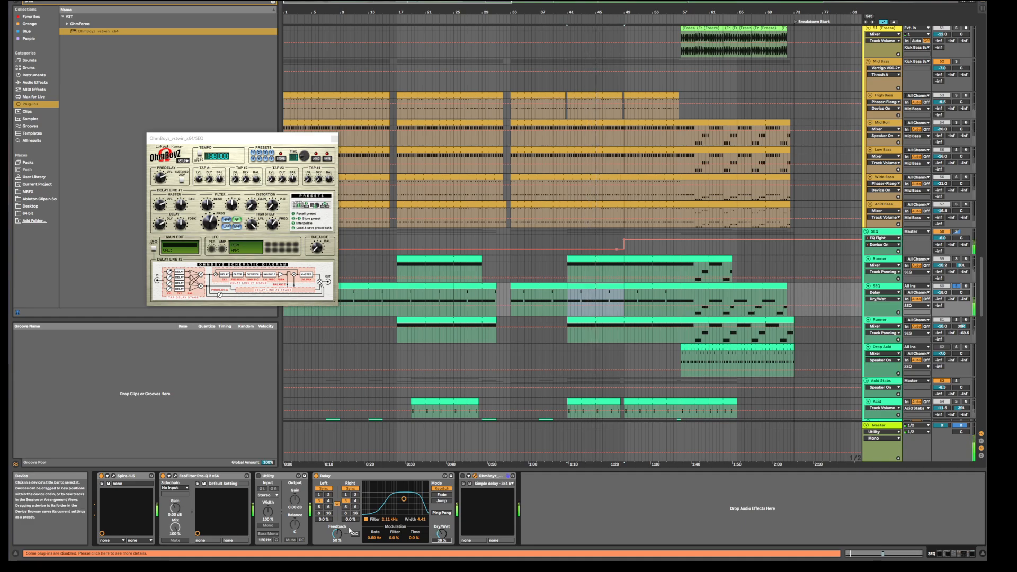
mouse_move(351, 519)
mouse_down()
mouse_move(350, 509)
mouse_move(323, 521)
mouse_move(350, 525)
mouse_up()
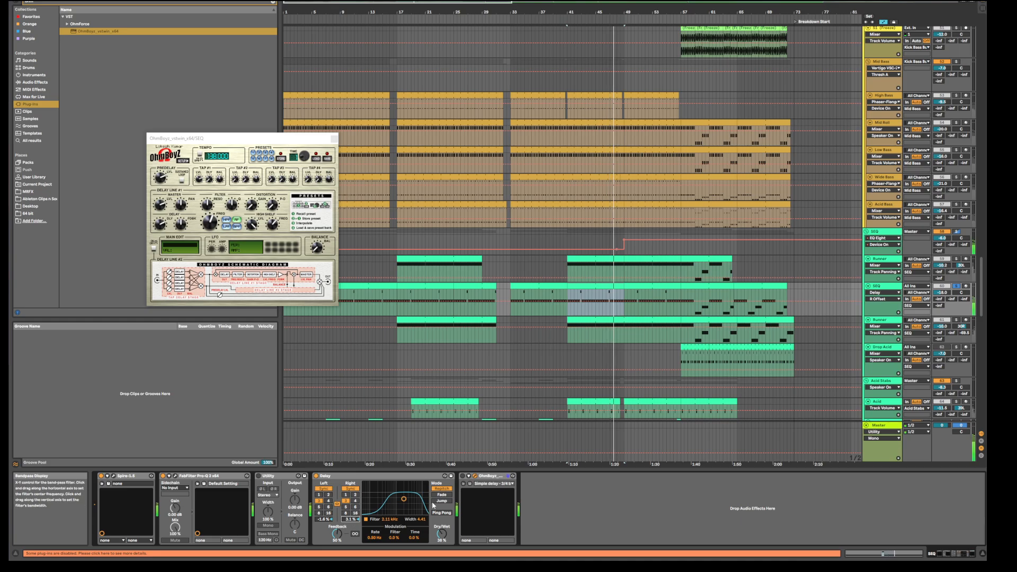
drag(338, 539, 339, 536)
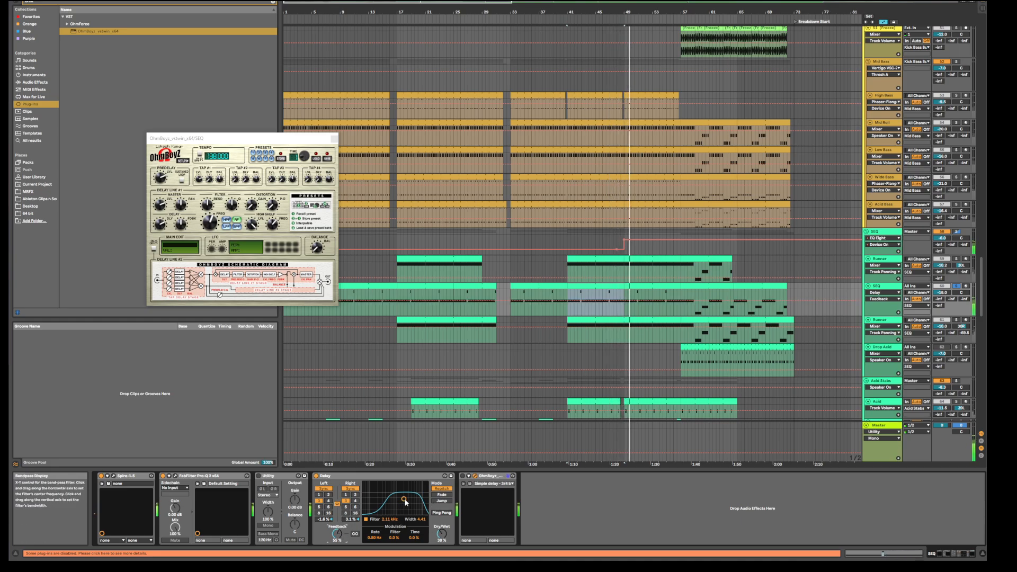
Move the Delay's band-pass filter frequency up to about 3.38 kHz with a width of 4.41
drag(403, 499, 407, 500)
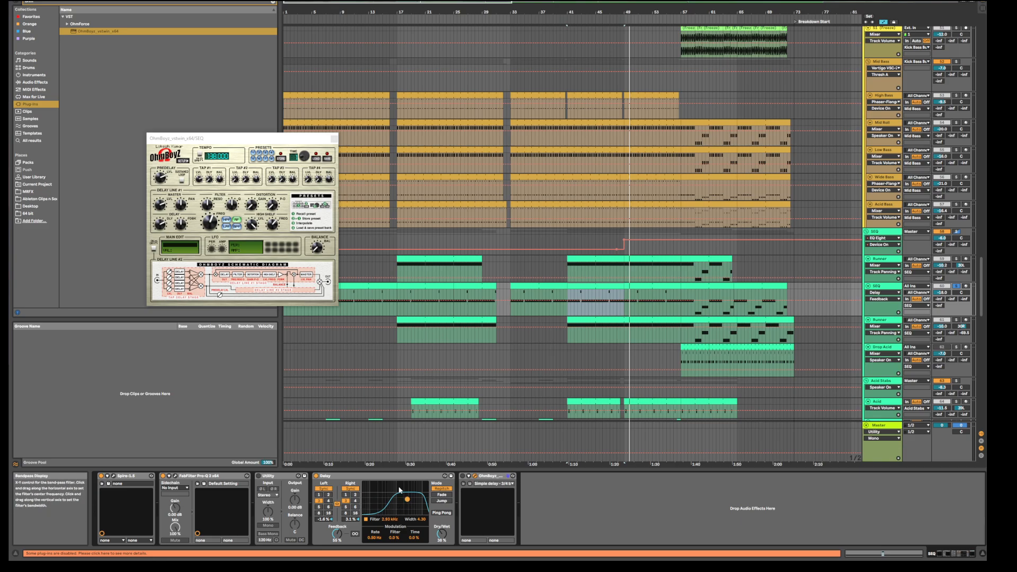
drag(412, 500, 410, 500)
drag(409, 499, 409, 499)
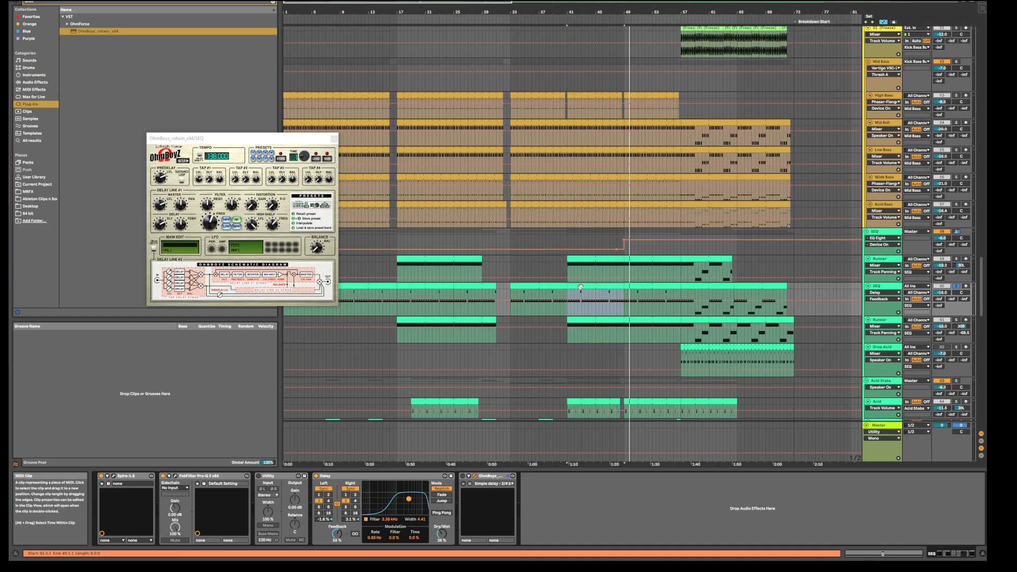
Play the SEQ section again, deactivate Delay, and activate OhmBoyz in its place
key(space)
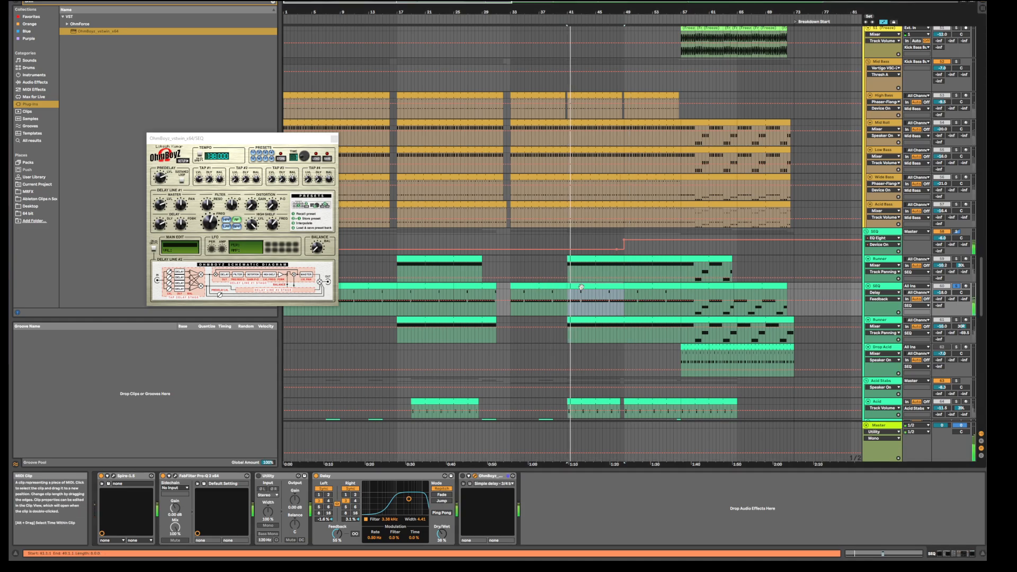
click(316, 476)
click(463, 476)
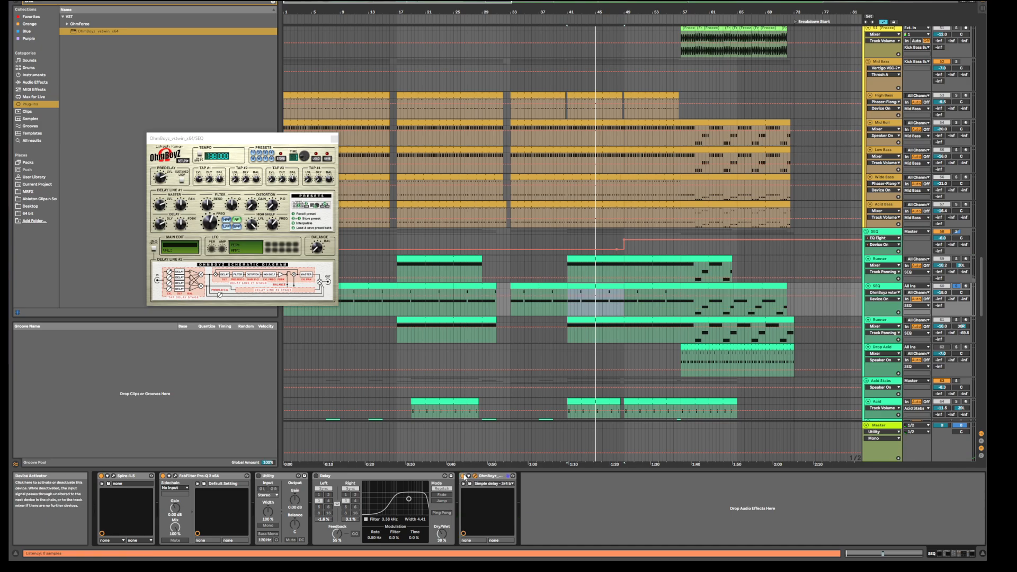
Audition OhmBoyz on the SEQ track with the Simple delay - LPF preset, and toggle the Utility and OhmBoyz devices
click(890, 289)
key(space)
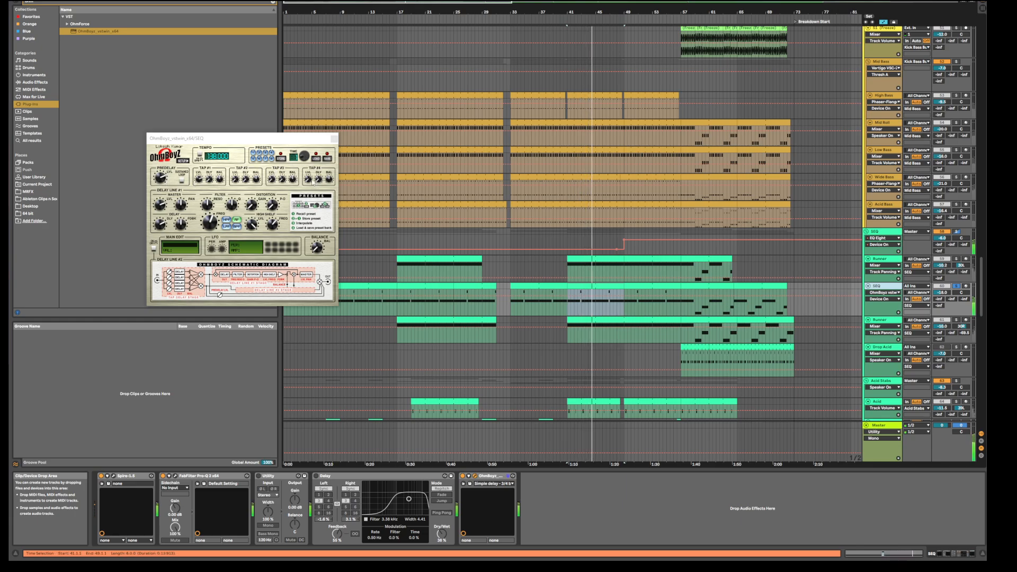
click(260, 153)
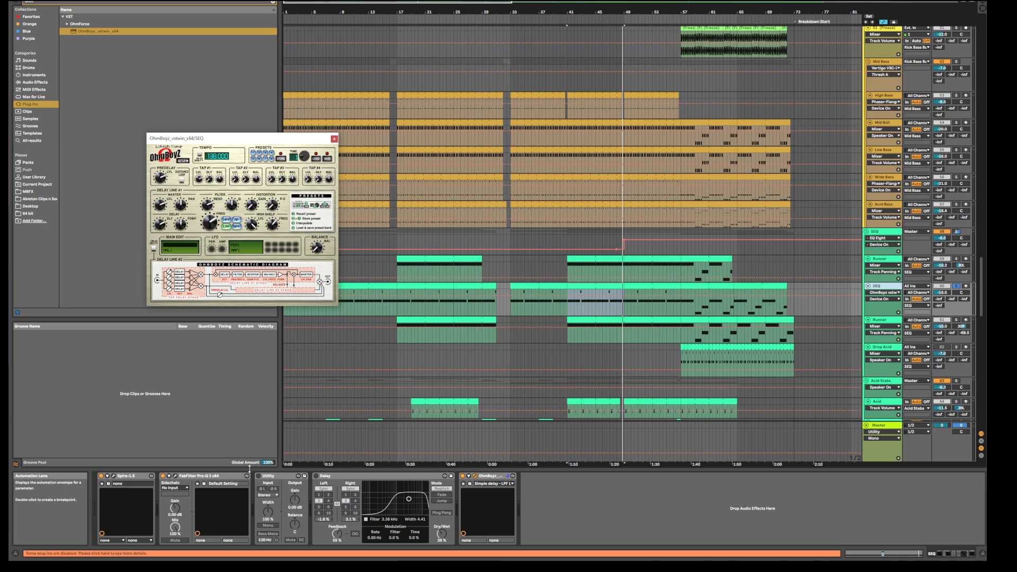
click(261, 477)
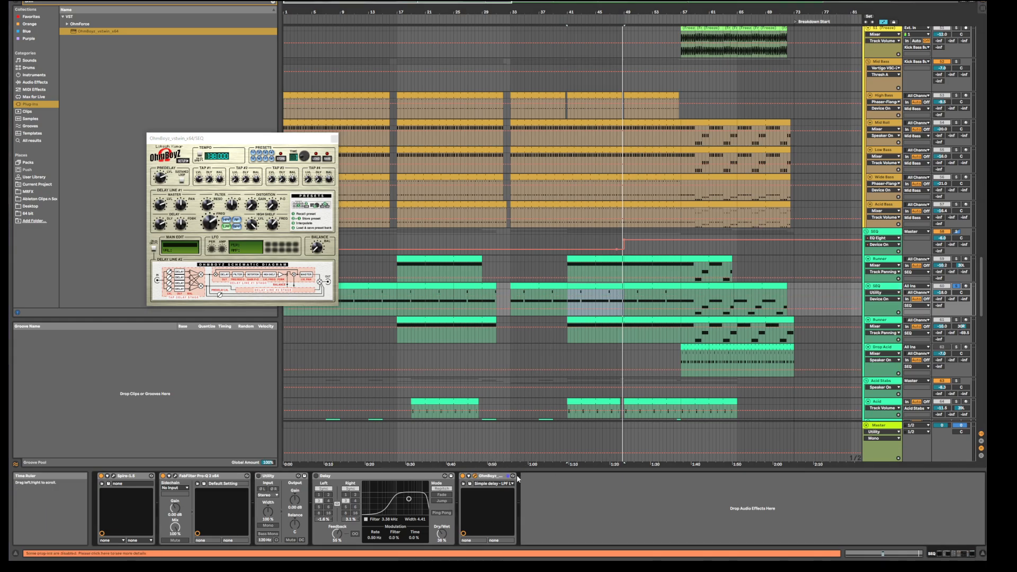
click(463, 477)
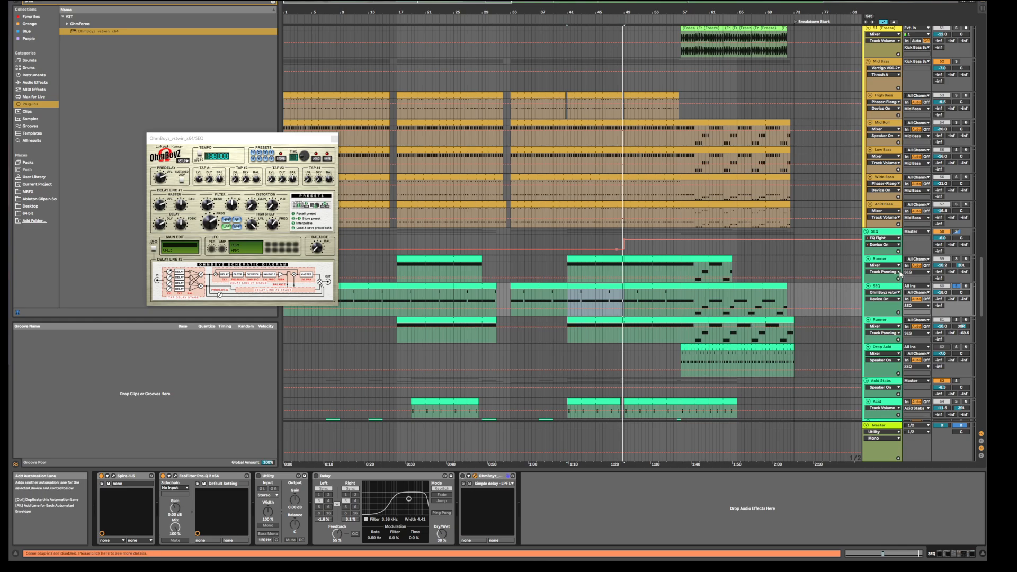
Solo the first Runner track, play its section from bar 41, and close the OhmBoyz window
click(883, 259)
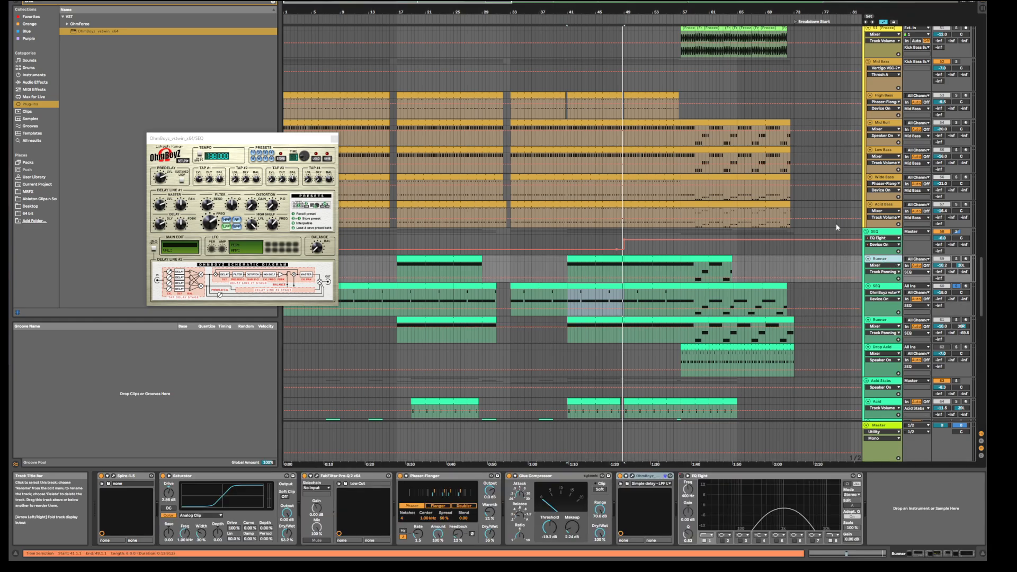
click(957, 260)
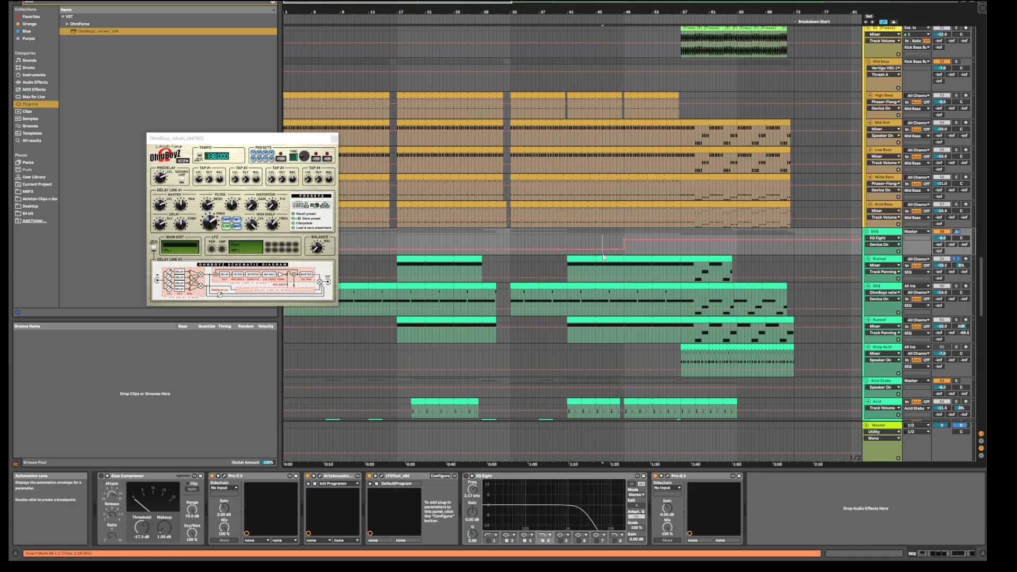
click(597, 258)
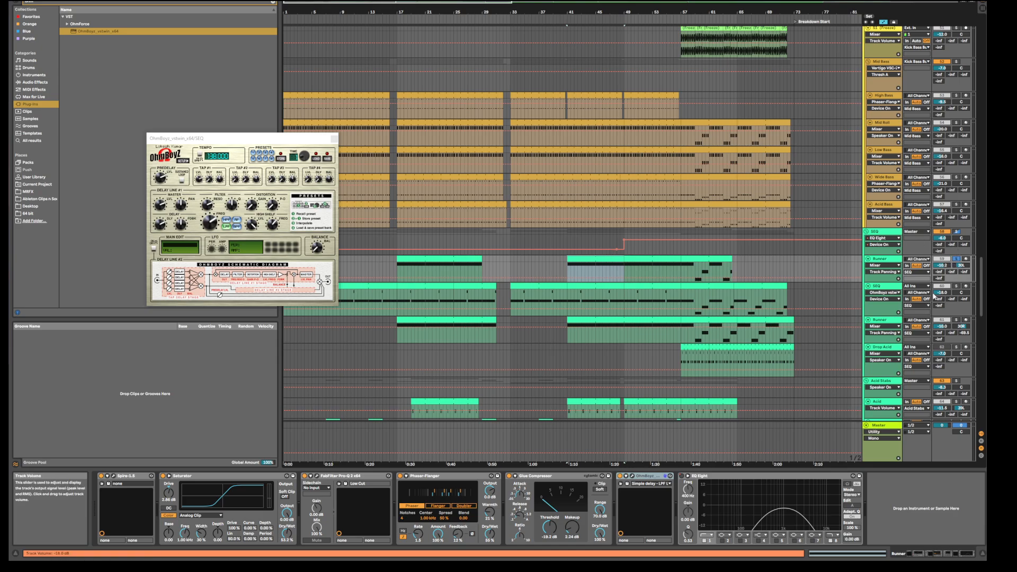
key(space)
click(334, 139)
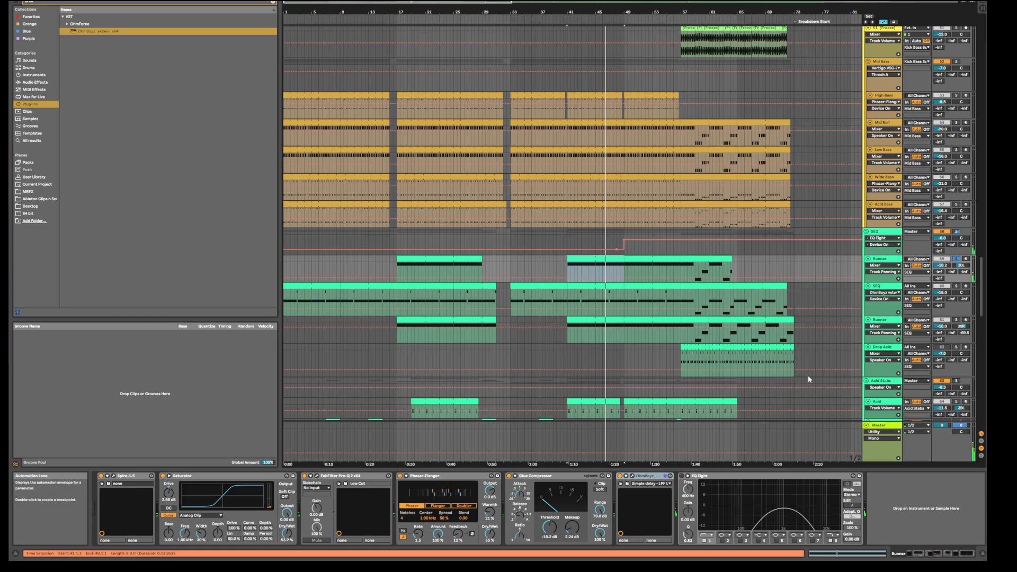
Shift the low-cut band in the Runner track's FabFilter Pro-Q 2 slightly higher in frequency and close the plug-in window
click(316, 479)
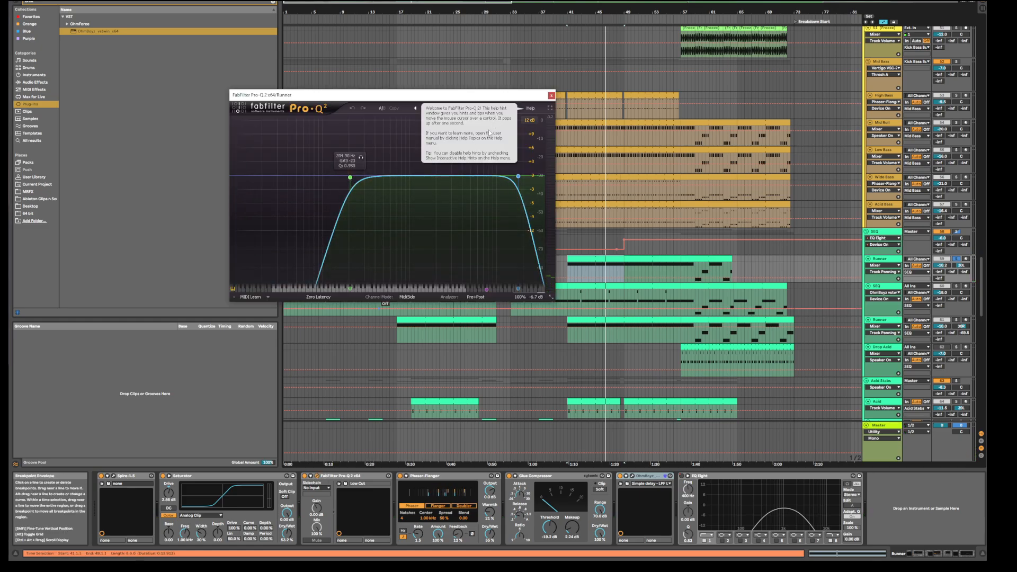
drag(350, 178, 352, 178)
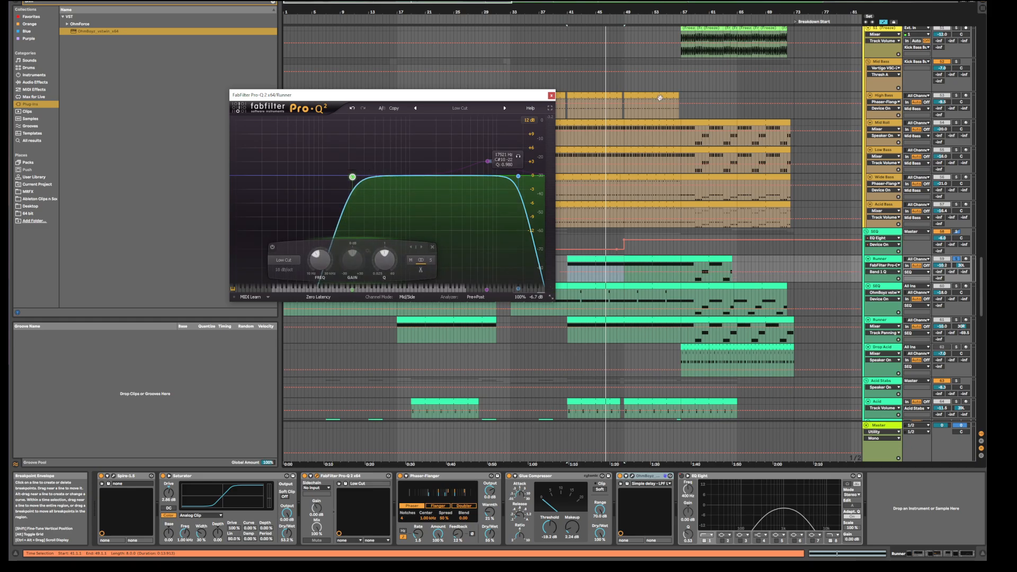
click(551, 96)
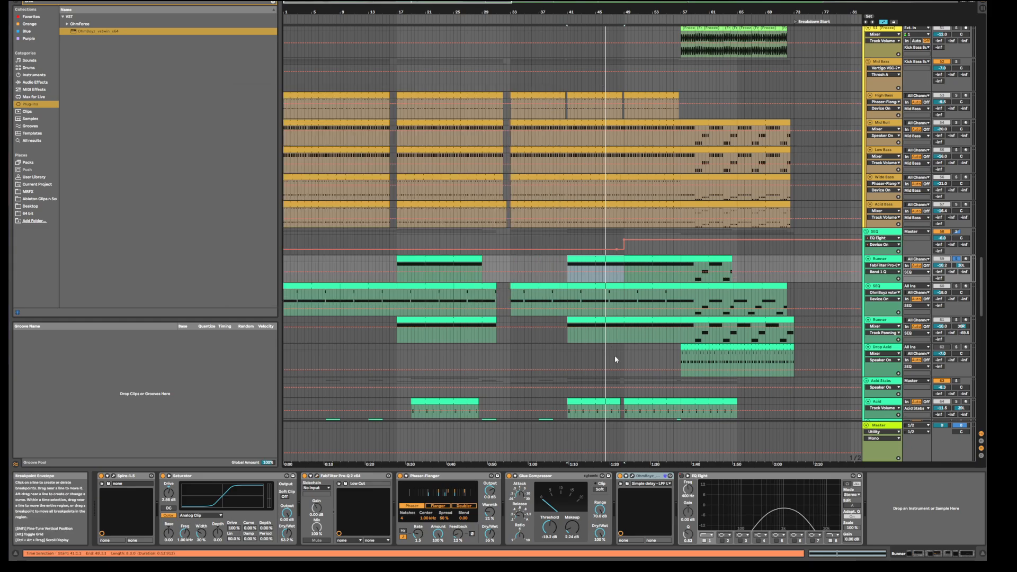
Open the Runner track's OhmBoyz plug-in, examine its filter frequency control, and close the window
click(633, 493)
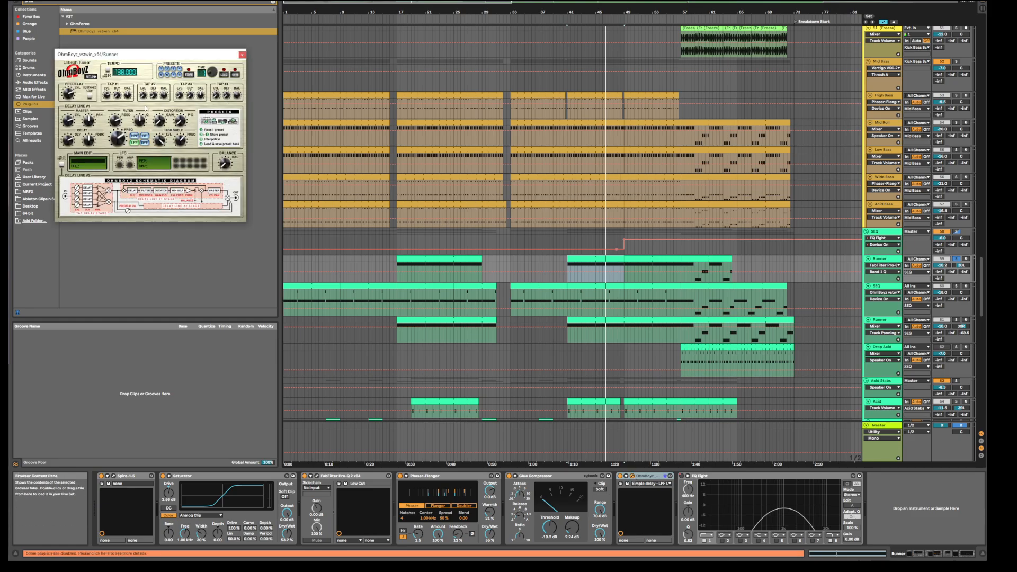
click(117, 138)
click(242, 55)
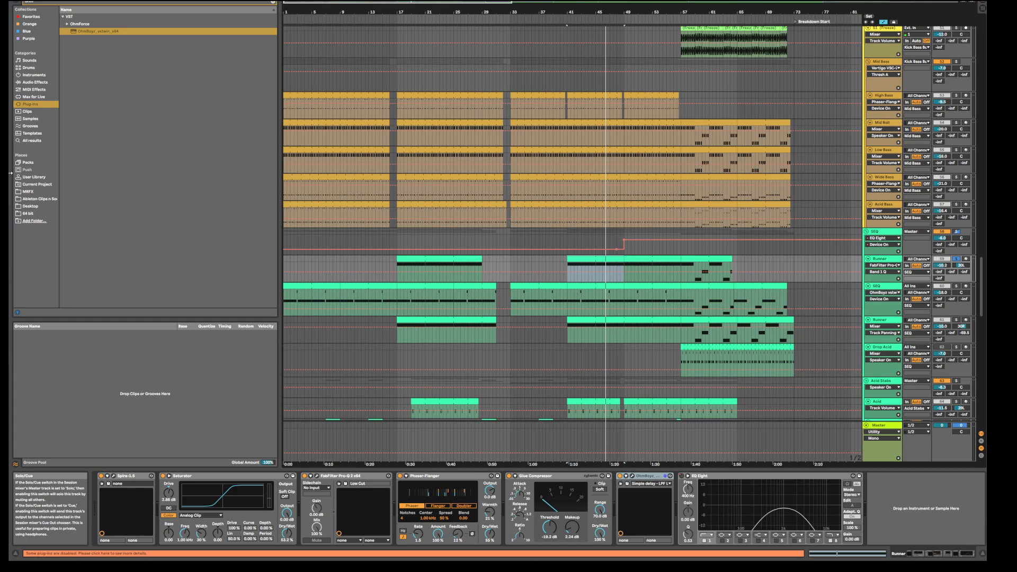
Search the plug-ins for "rep" and add Replika before OhmBoyz on the Runner track
click(273, 2)
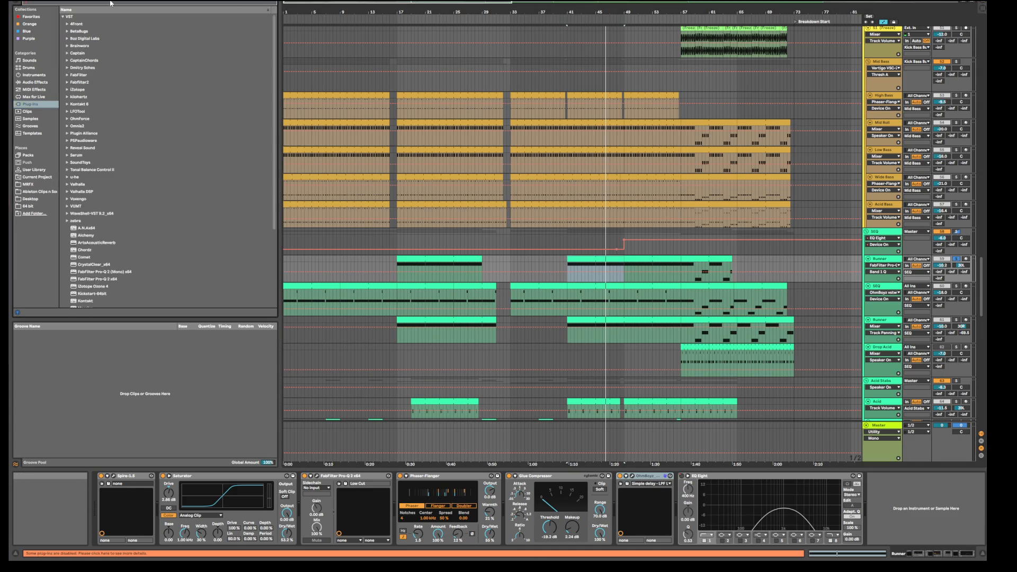
text(rep)
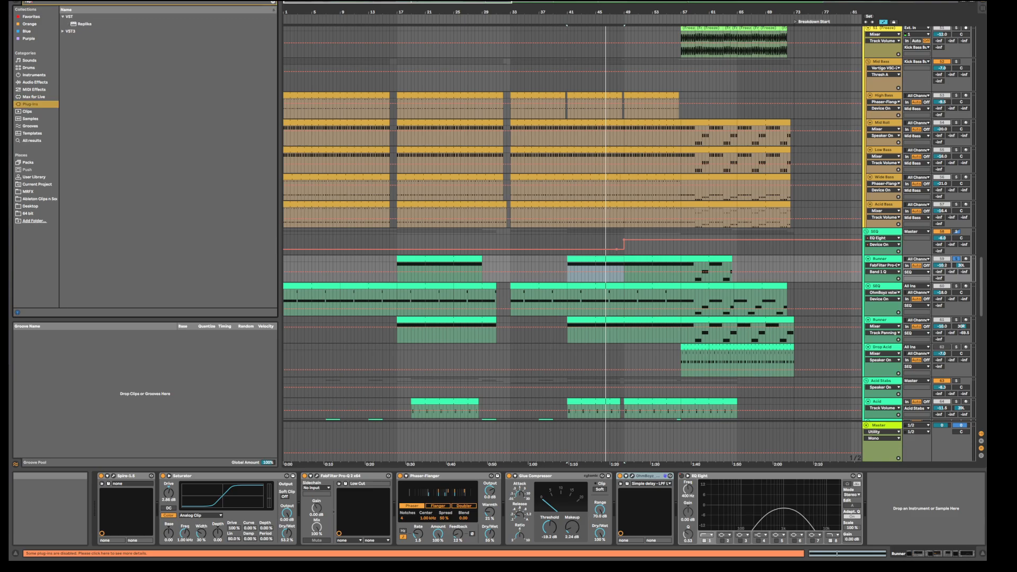
mouse_move(84, 24)
mouse_down()
mouse_move(626, 494)
mouse_move(621, 477)
mouse_up()
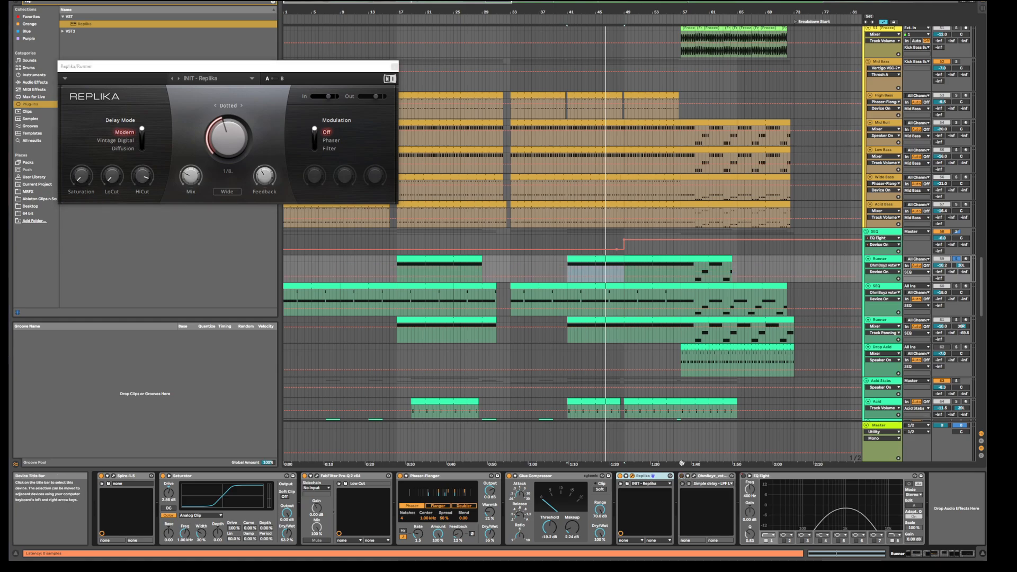
Audition Replika on the Runner track, deactivate it and close its window, and reactivate OhmBoyz
key(space)
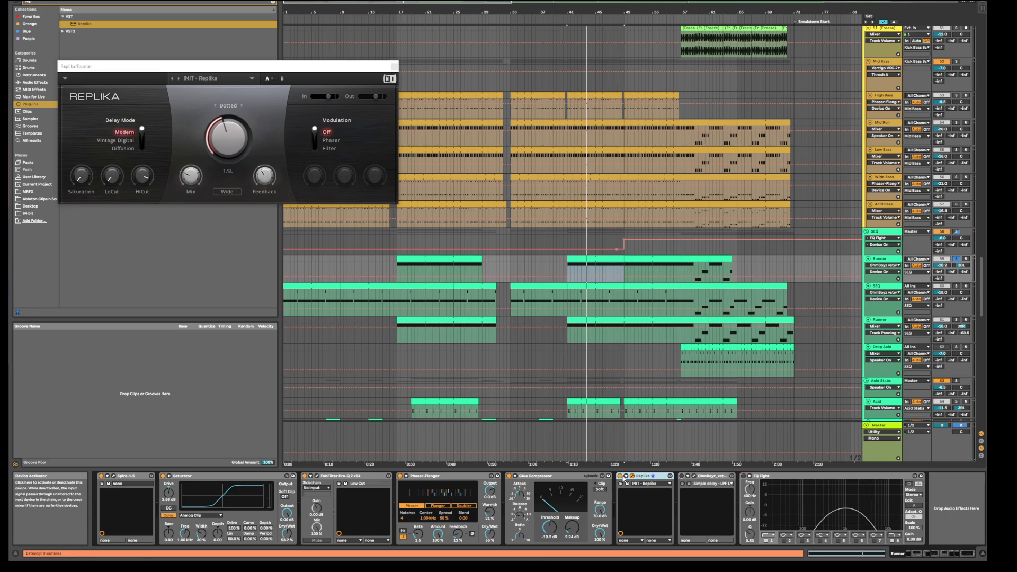
click(622, 478)
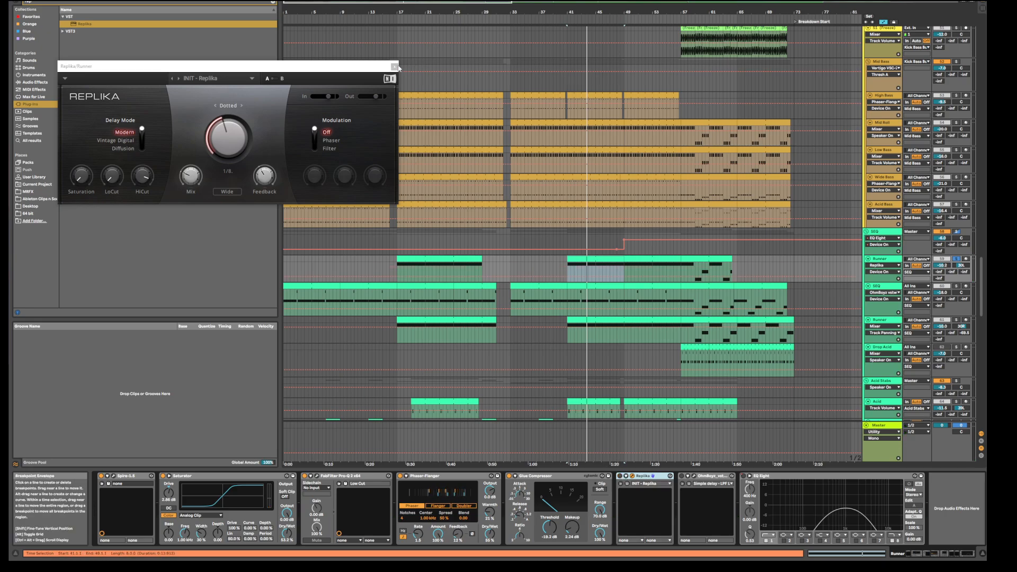
click(396, 67)
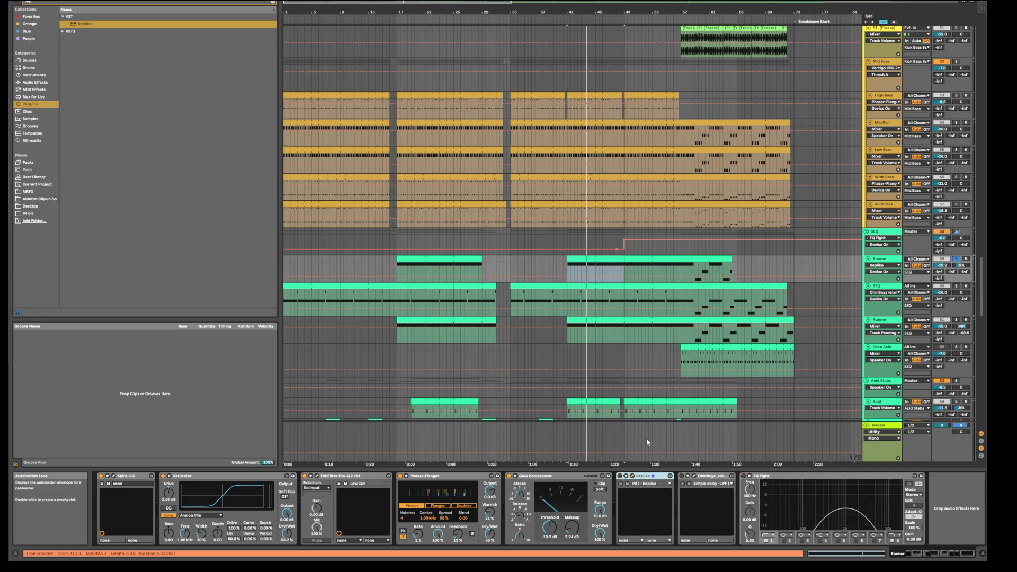
click(681, 479)
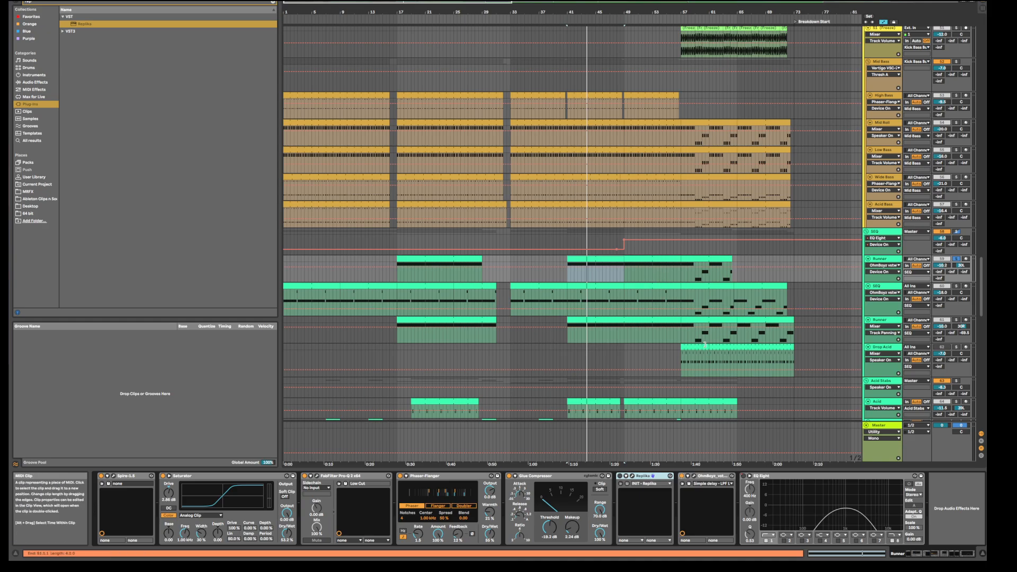
Look over the Acid Stabs tracks and the blue group beneath the SEQ group in the arrangement
scroll(694, 428, down, 1)
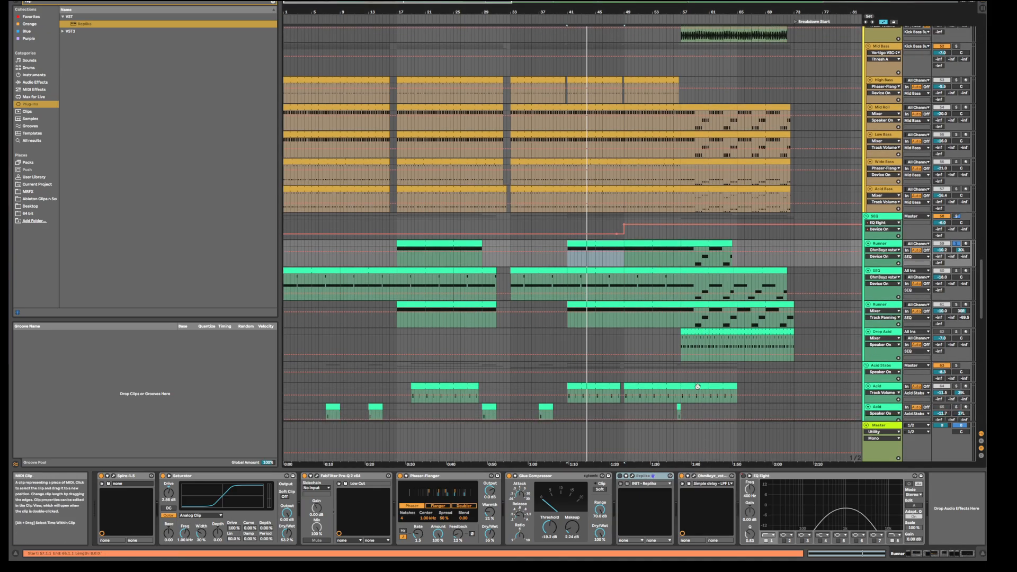
scroll(698, 391, down, 1)
scroll(697, 390, down, 5)
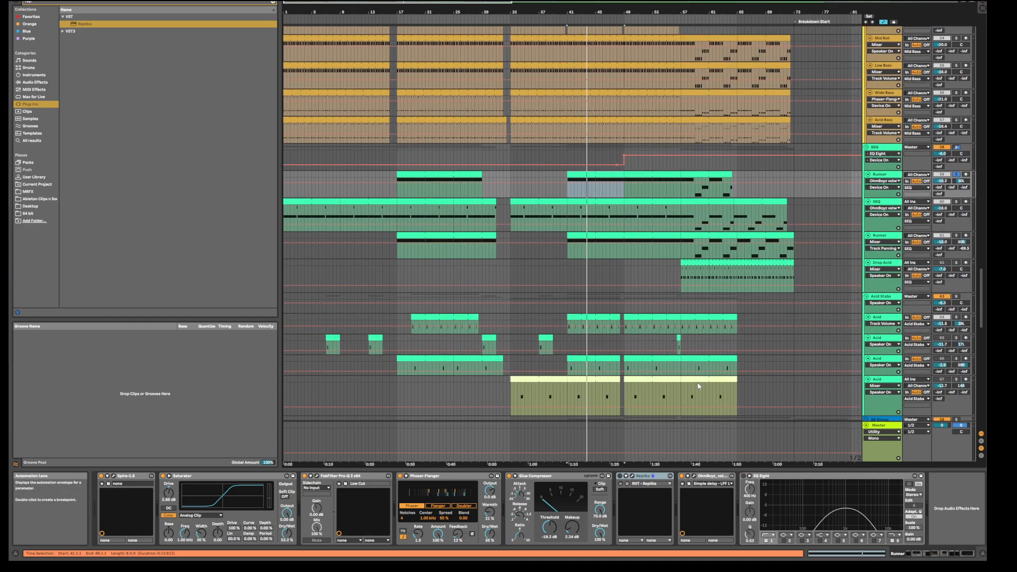
scroll(697, 388, down, 2)
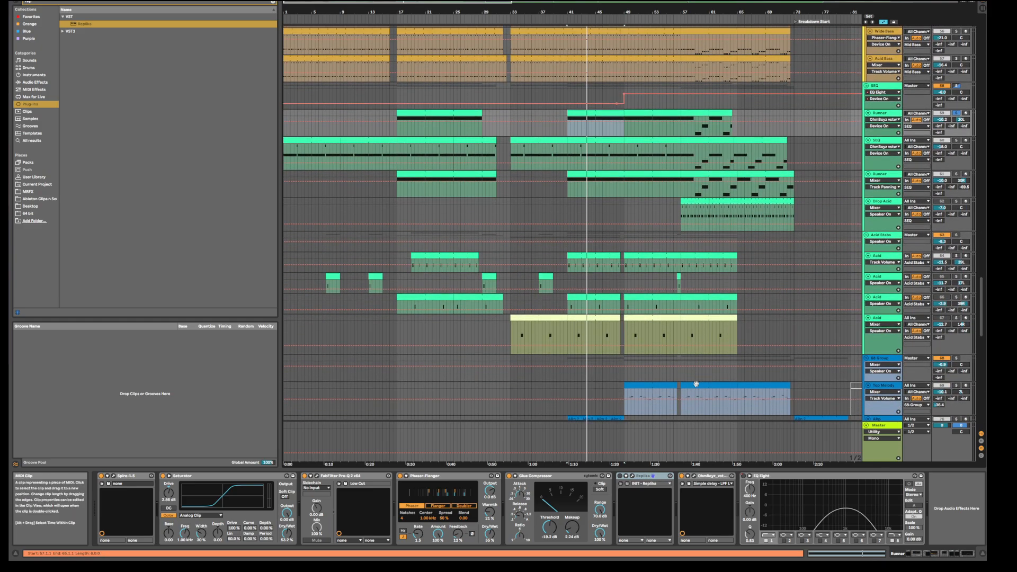
scroll(773, 320, up, 2)
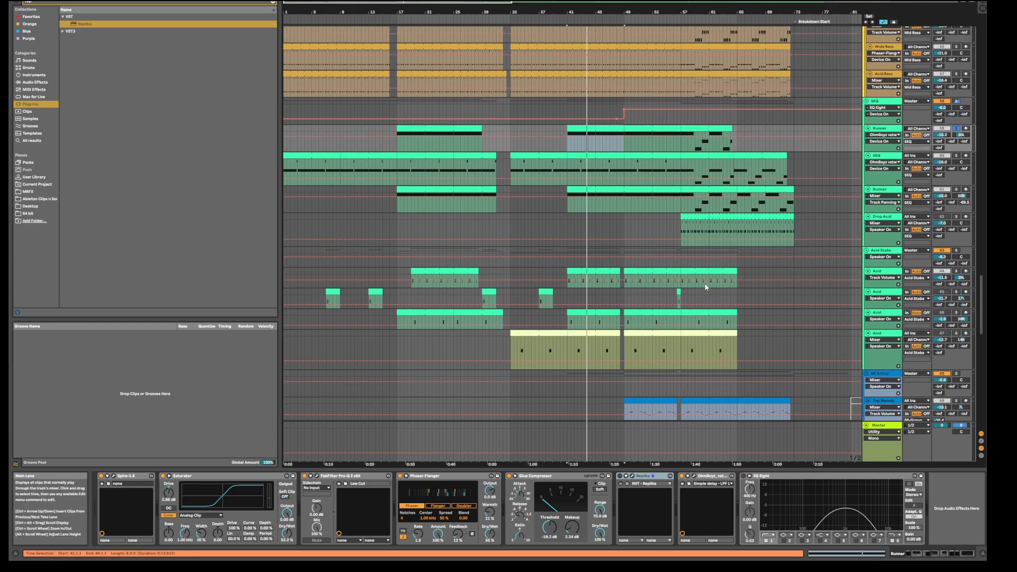
scroll(850, 252, up, 7)
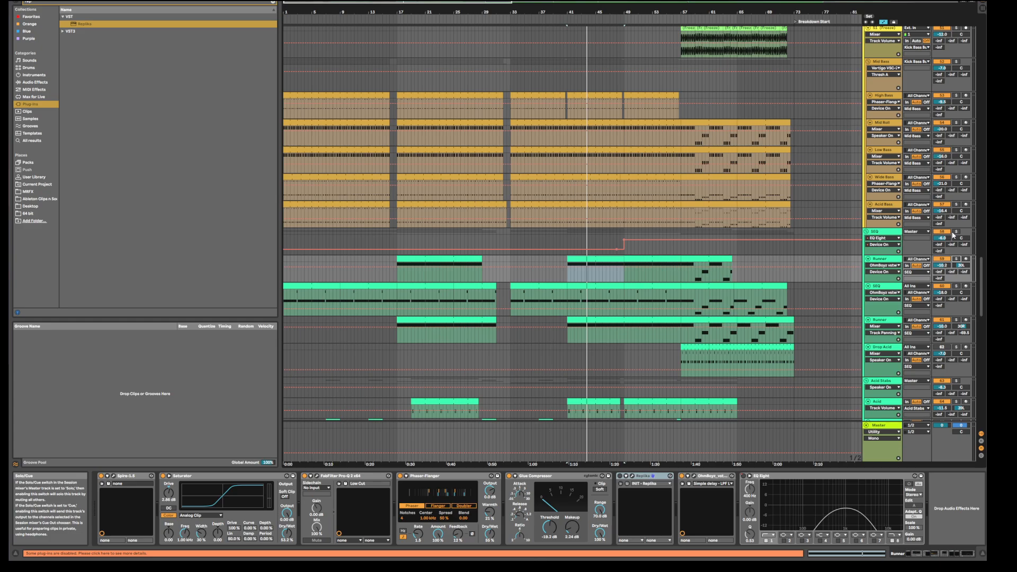
scroll(984, 283, down, 2)
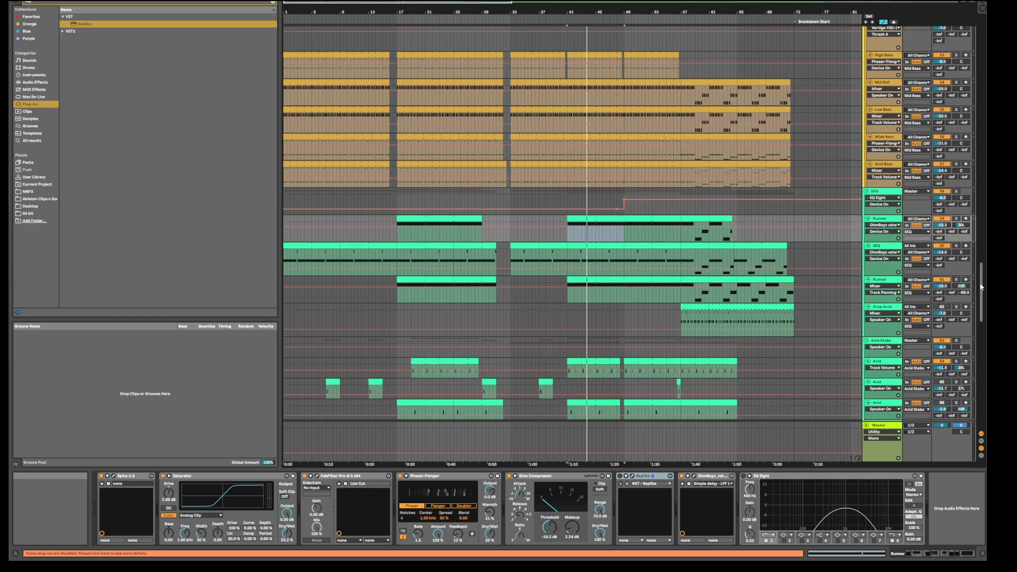
Solo the Acid Stabs and SEQ groups together and start playback to audition them
scroll(981, 291, up, 3)
scroll(980, 291, down, 4)
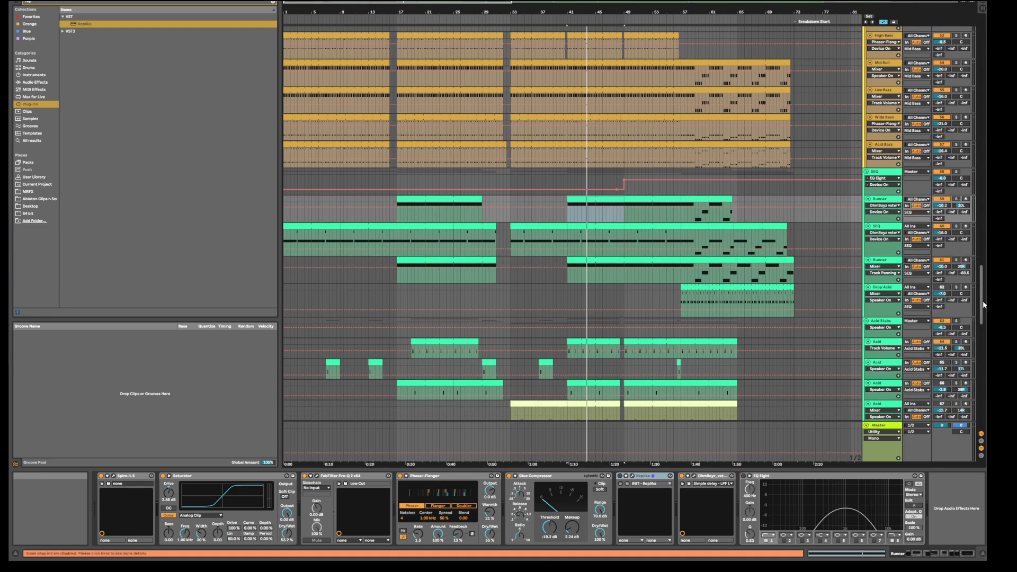
scroll(984, 304, down, 3)
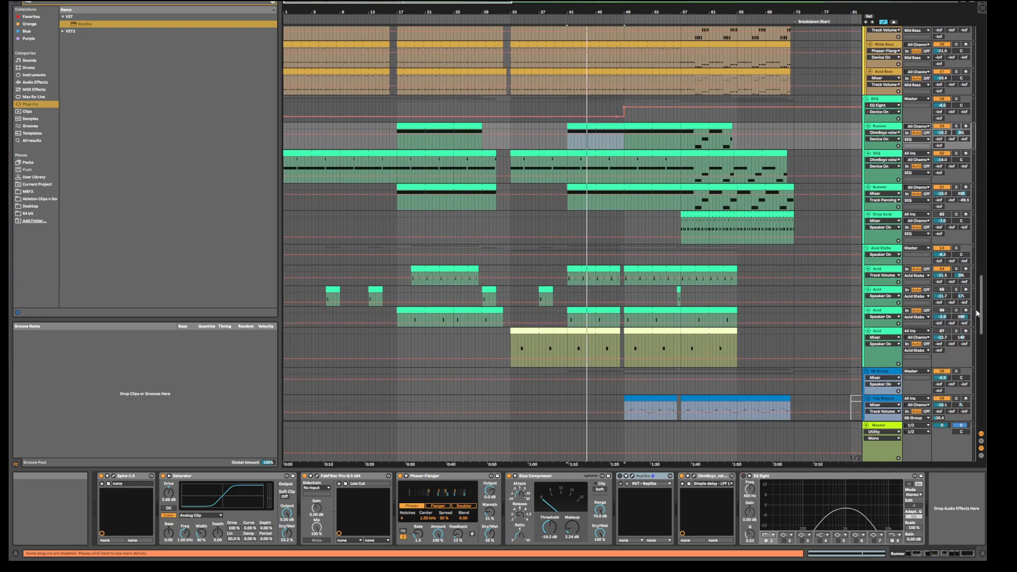
click(956, 248)
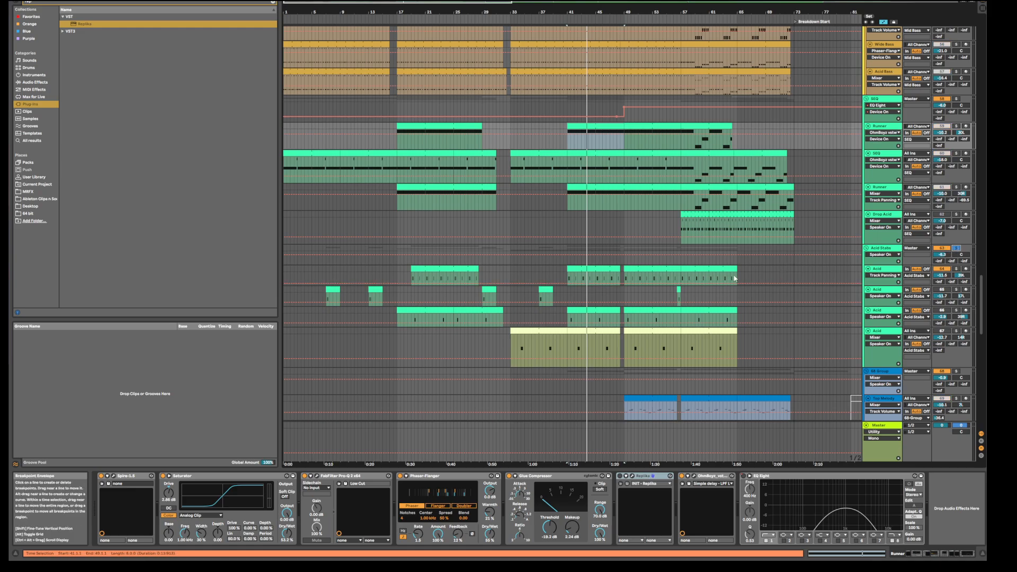
click(957, 100)
key(space)
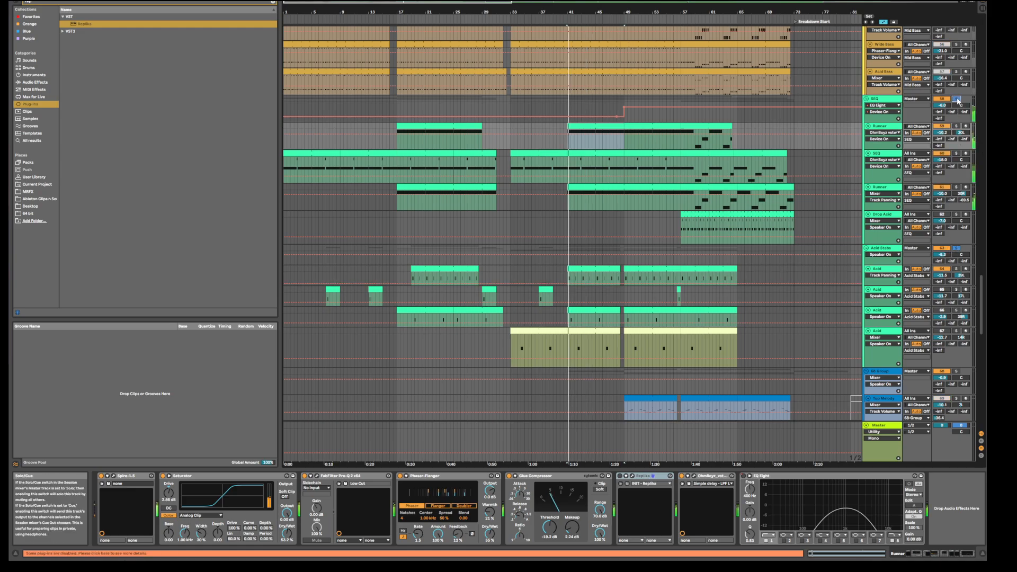
Compare the Acid Stabs group alone with the combined Acid Stabs and SEQ groups by switching their solos during playback
key(space)
click(956, 249)
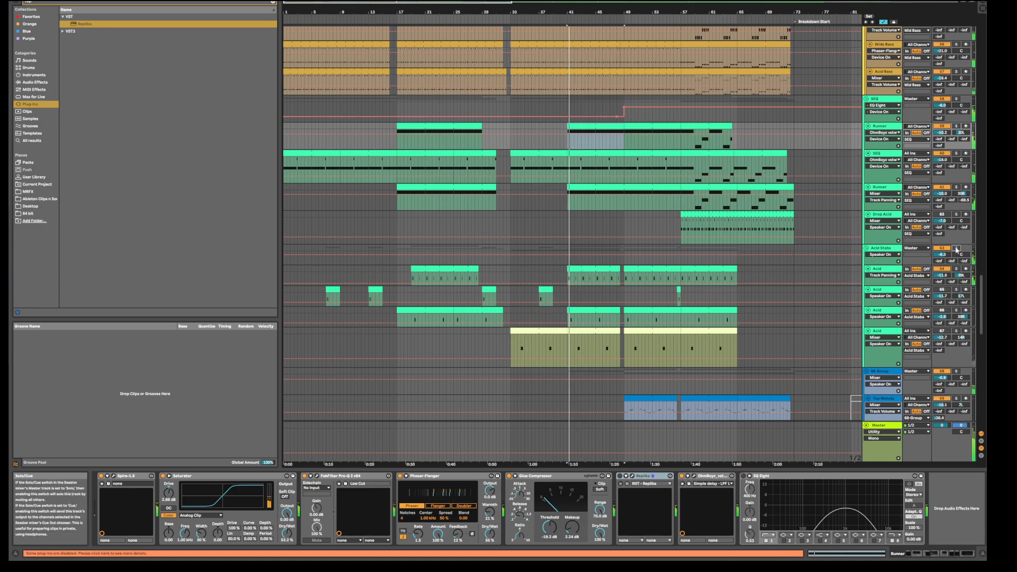
click(956, 248)
key(space)
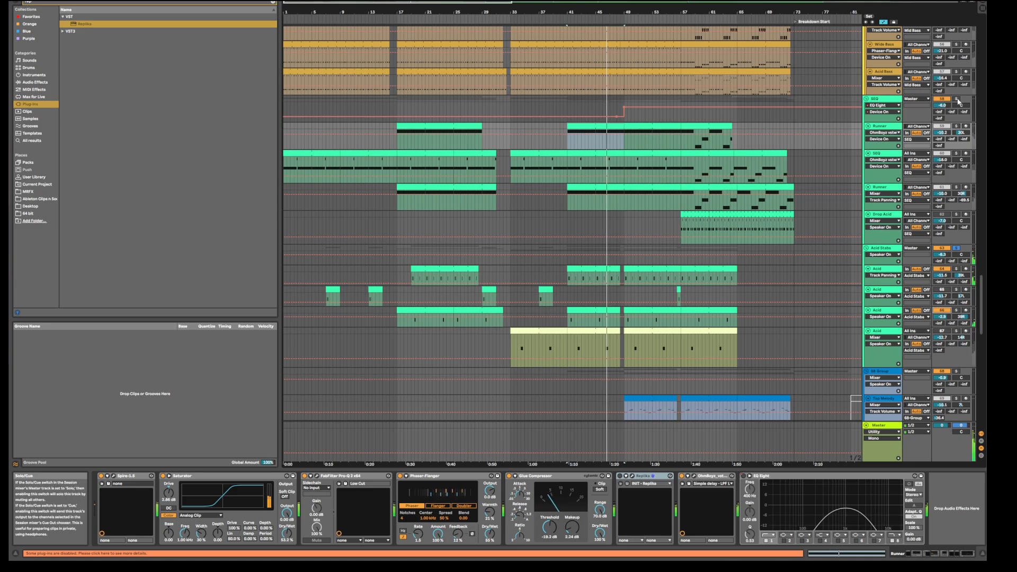
click(957, 99)
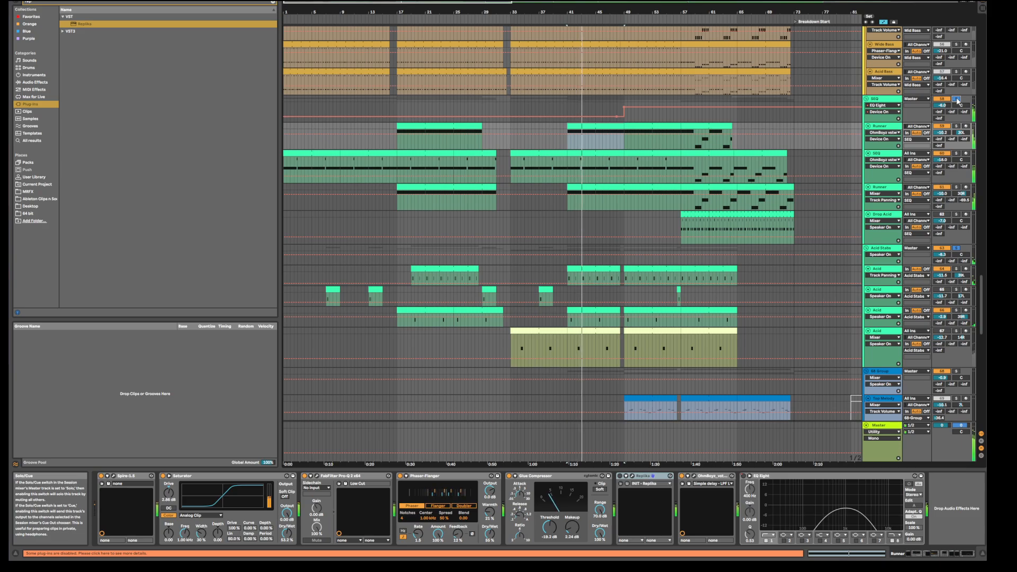
Select the Vocal track below the blue group to show its devices and adjust its panning slightly
scroll(957, 100, up, 5)
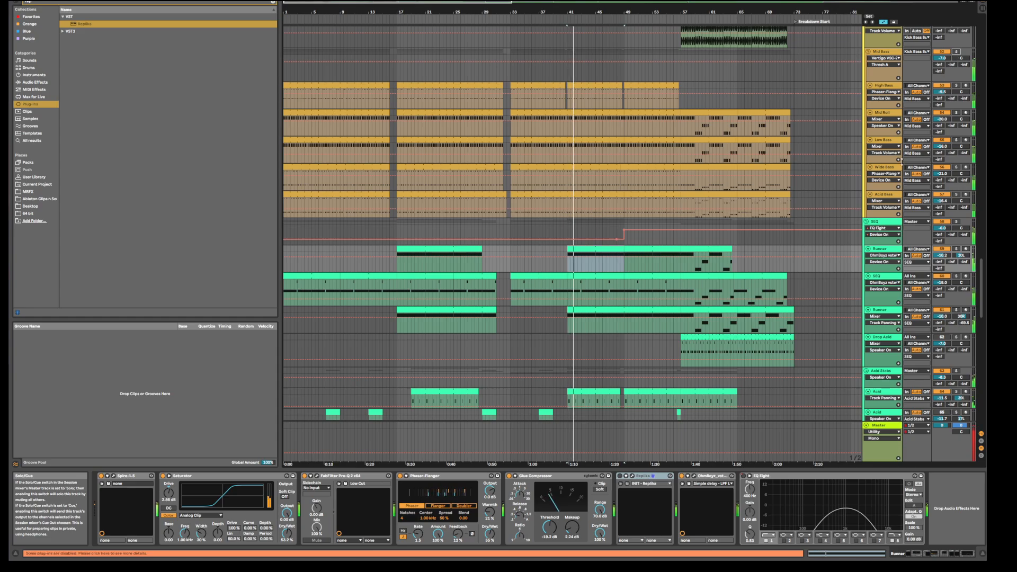
scroll(901, 160, down, 7)
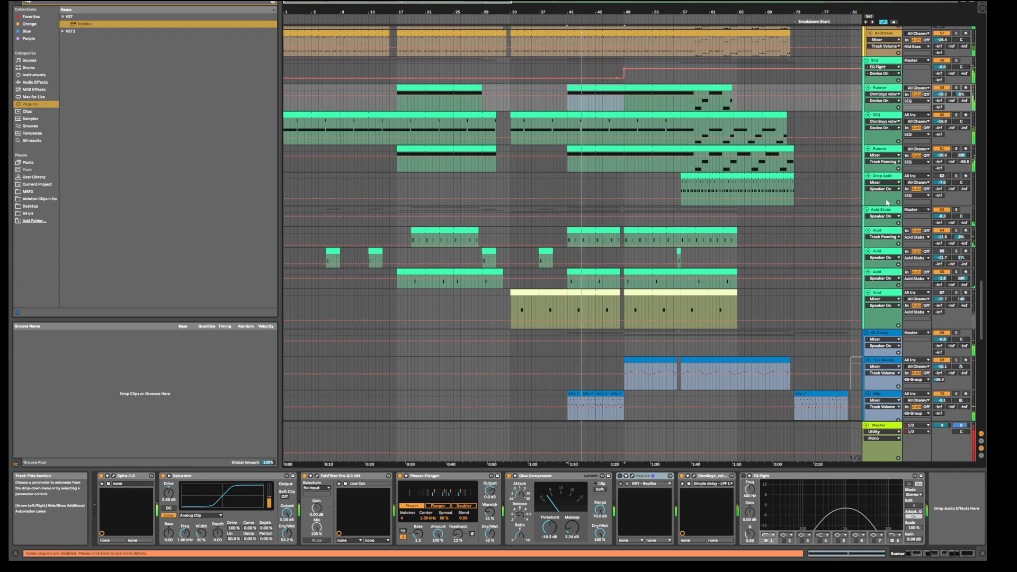
scroll(887, 202, down, 5)
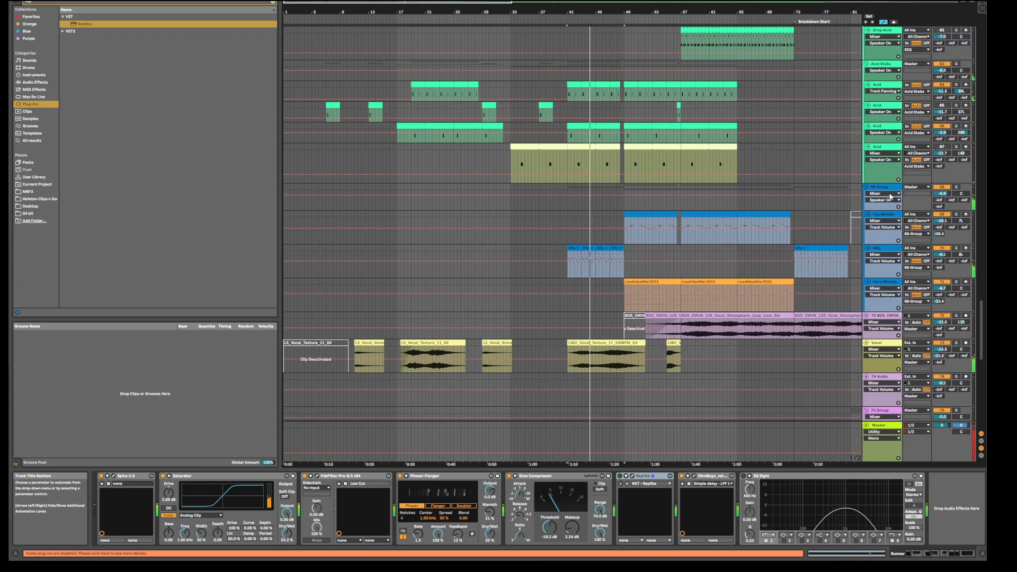
scroll(890, 196, down, 1)
click(881, 340)
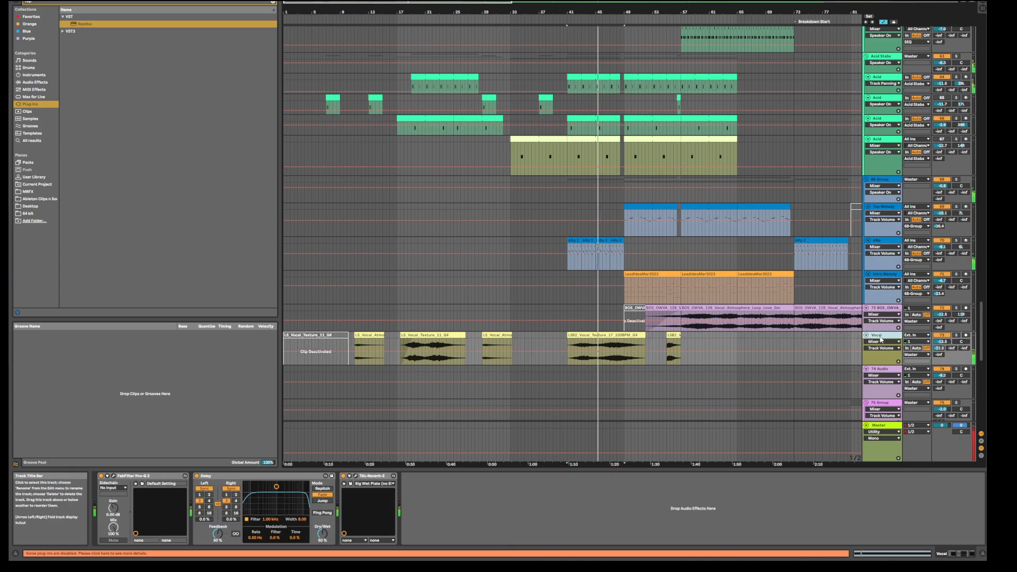
drag(961, 341, 961, 338)
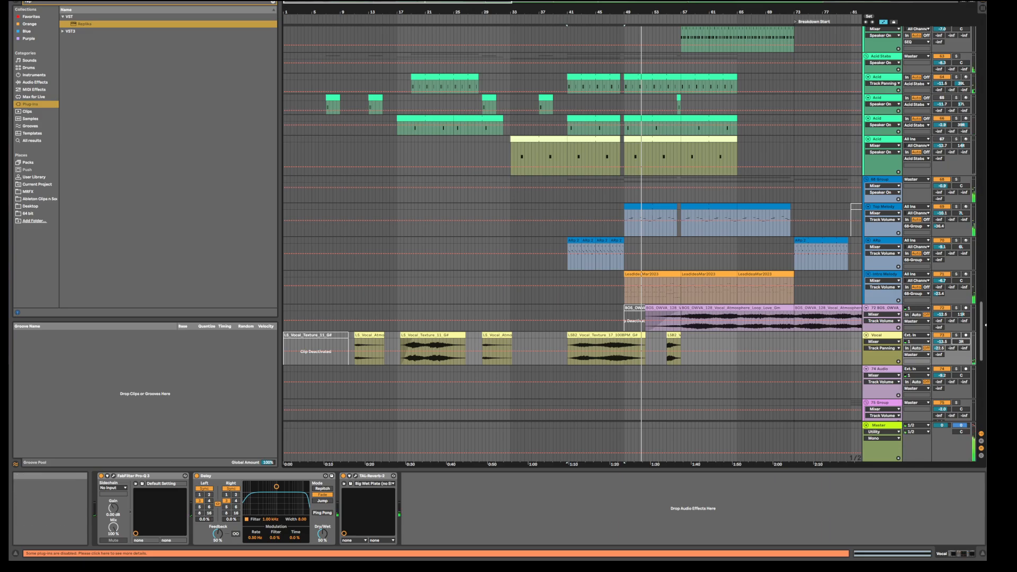
Switch to the Session View to show the mixer and the return tracks
key(Tab)
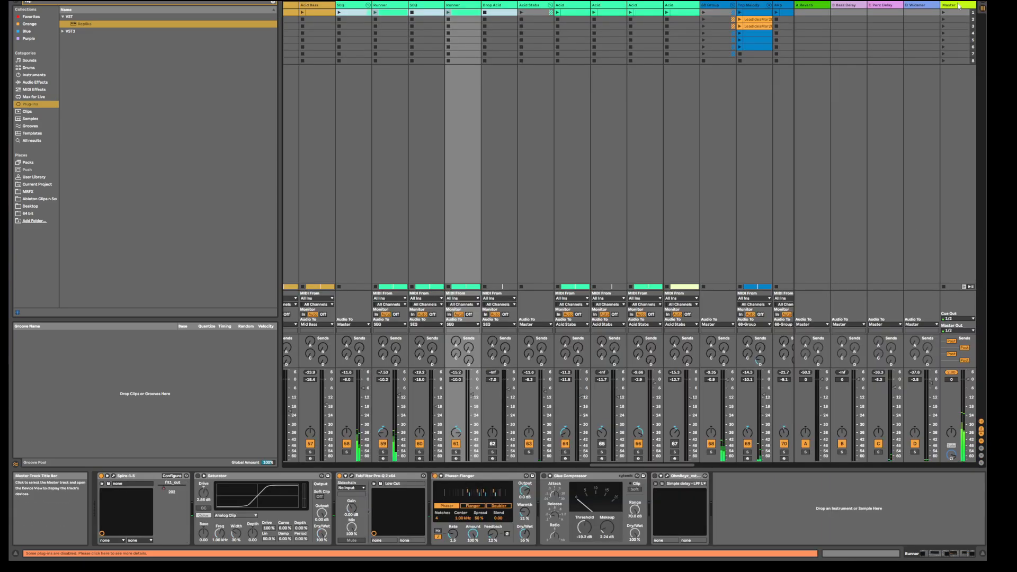